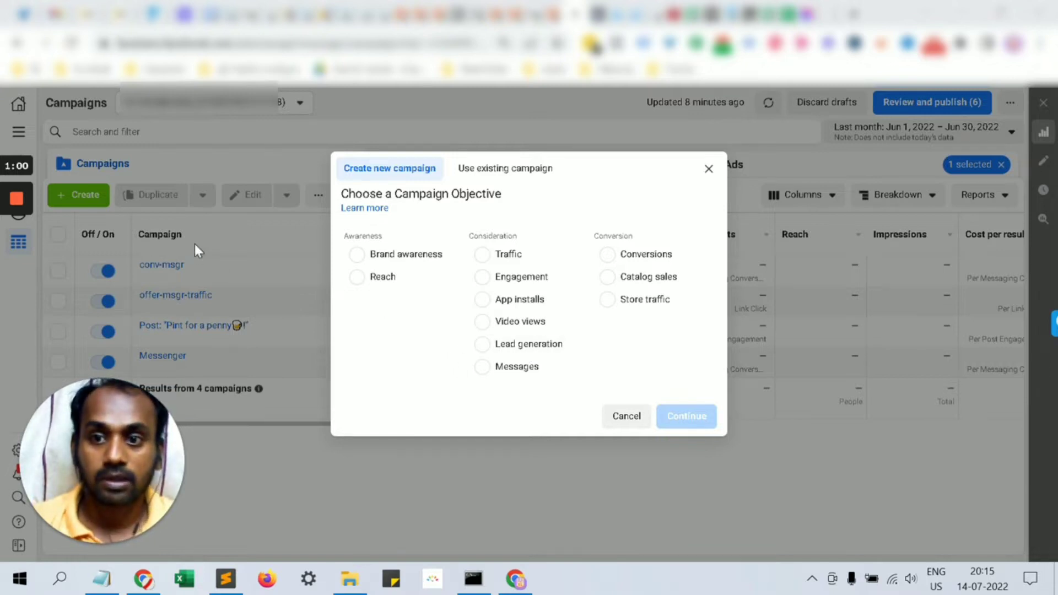
- Choose Messages as the objective of the new campaign and name the campaign test-campaign
left_click(501, 368)
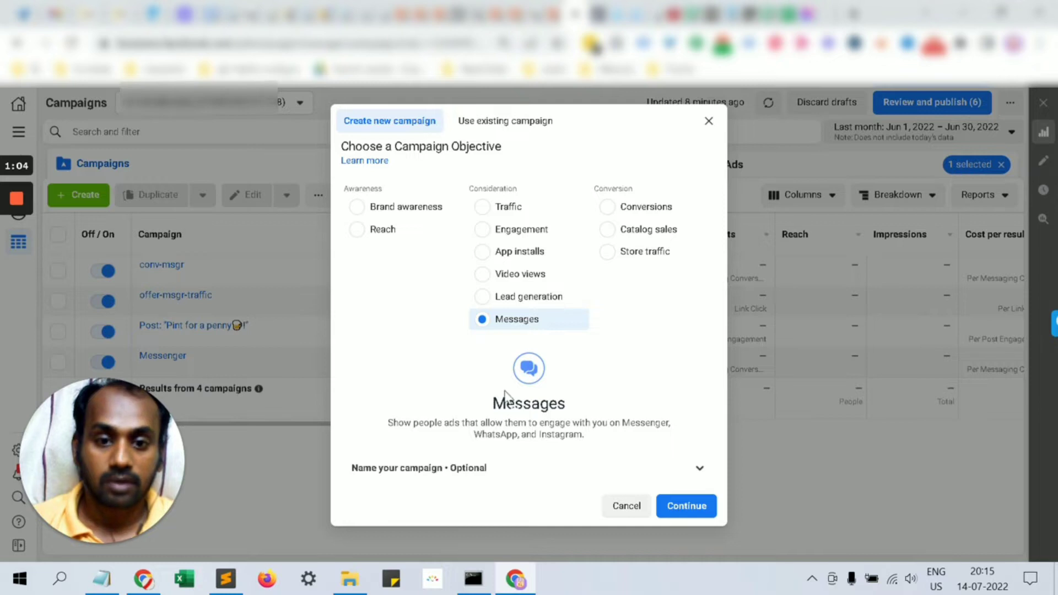
left_click(563, 472)
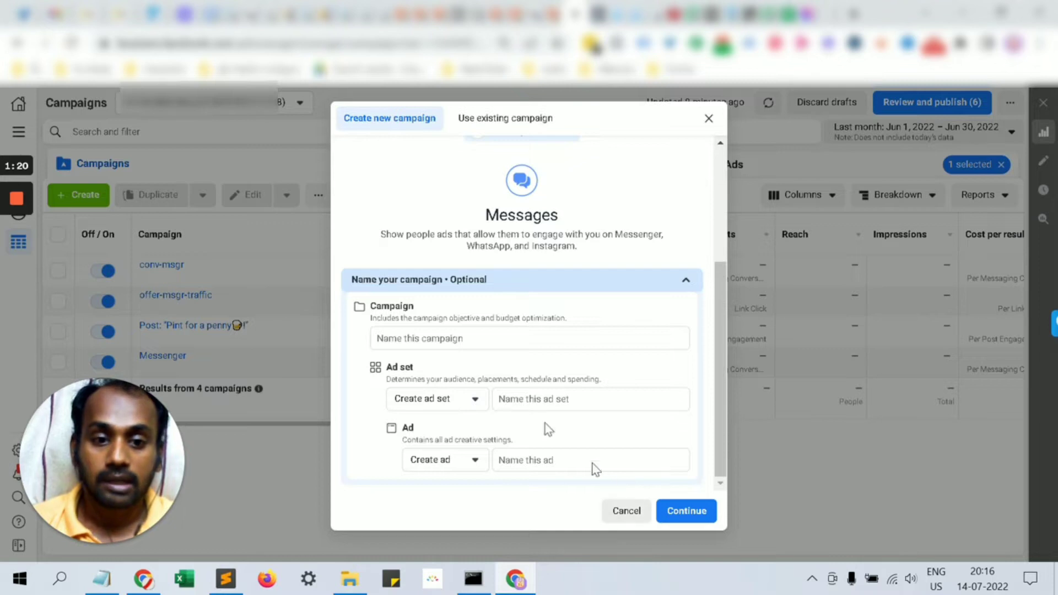
left_click(451, 337)
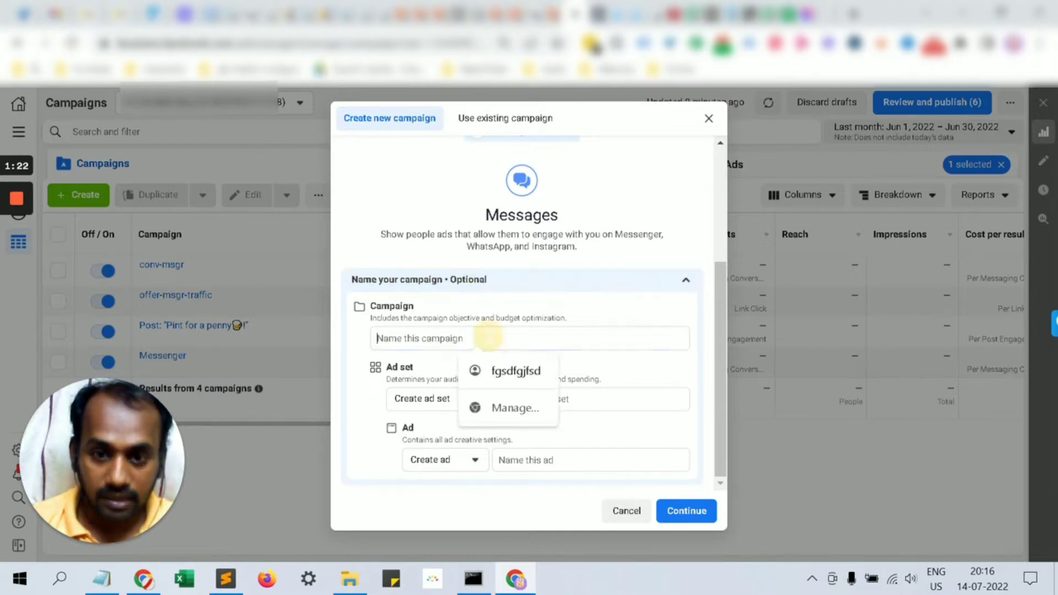
type("test")
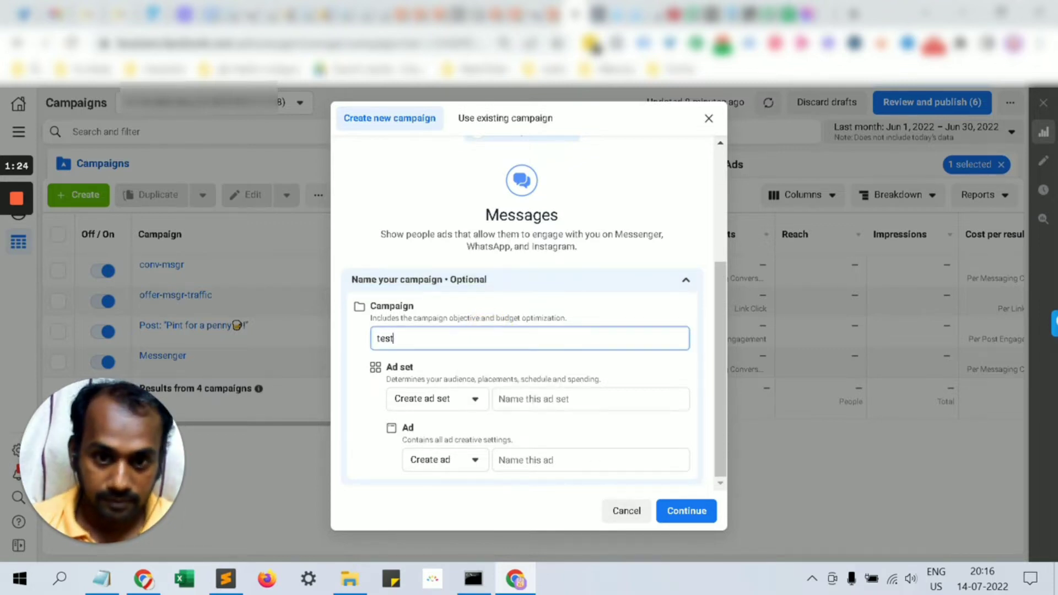
type("-")
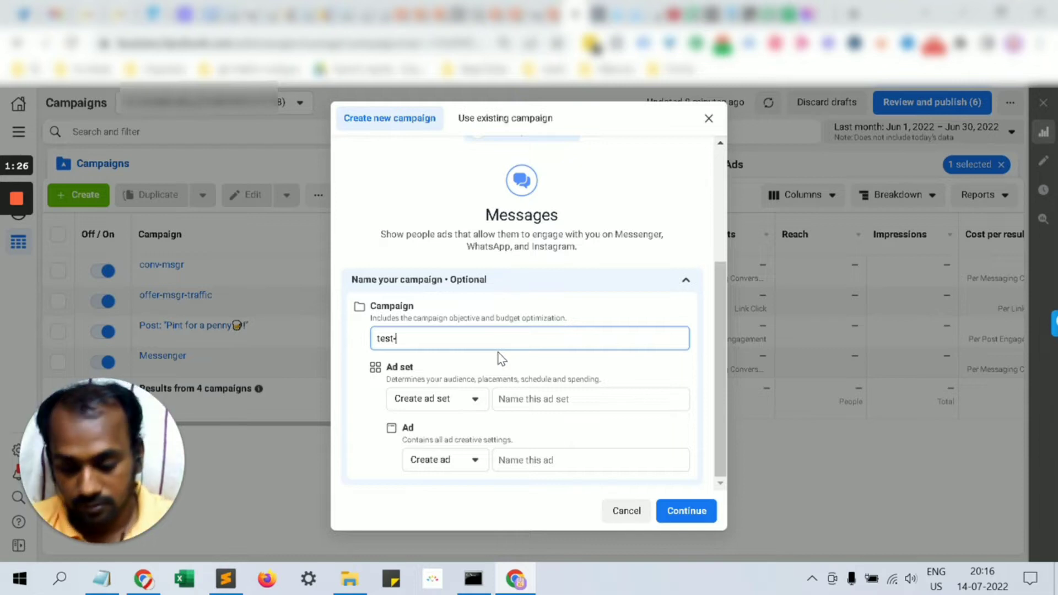
type("campaign")
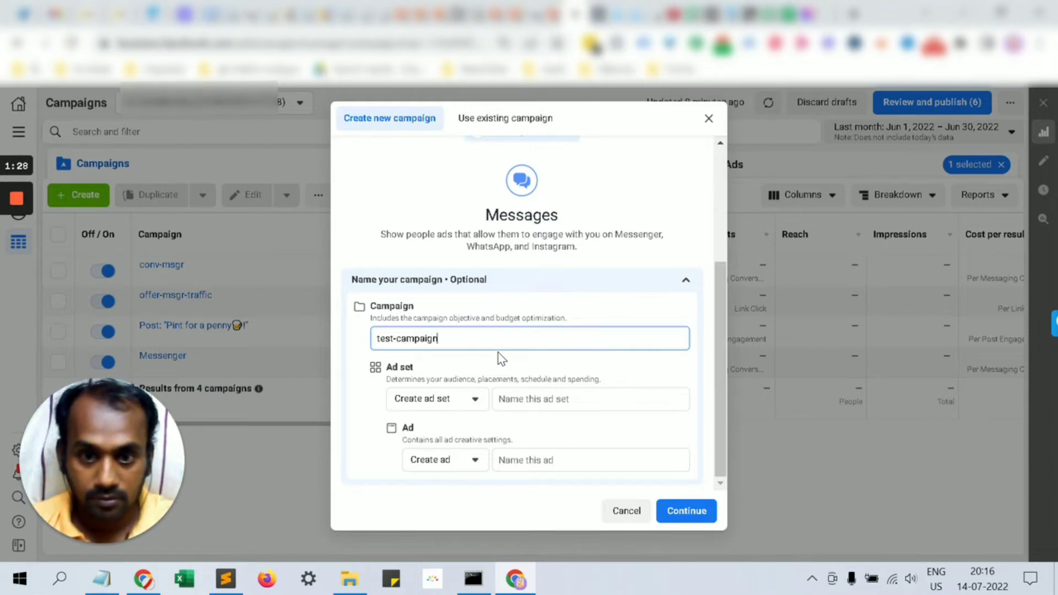
- Name the ad set test-adset and the ad test-ad, and continue to create the campaign draft
key("Tab")
key("Tab")
type("te")
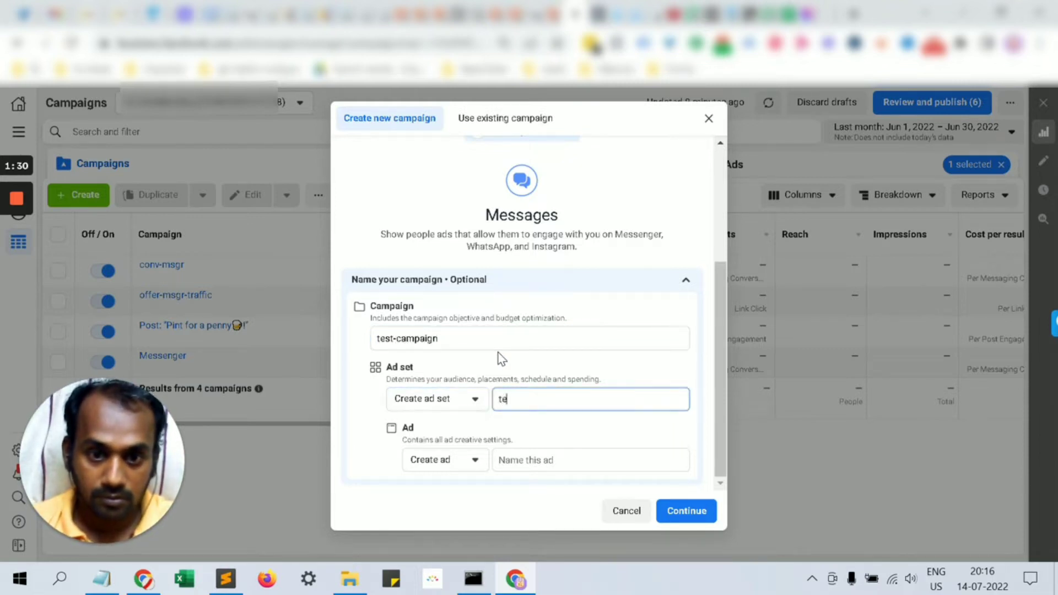
type("st-ad")
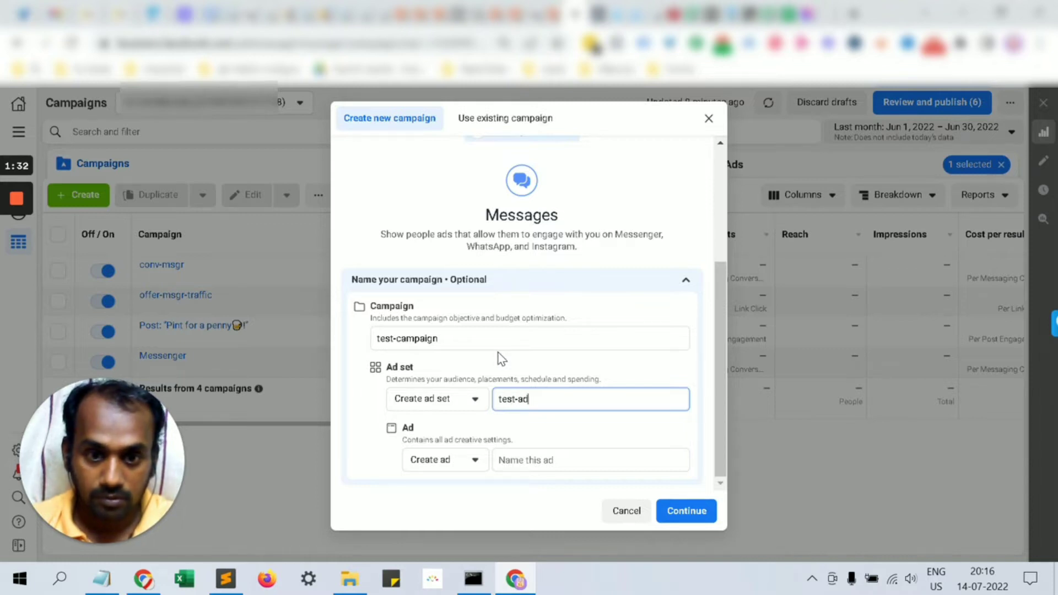
type("set")
key("Tab")
key("Tab")
type("test-ad")
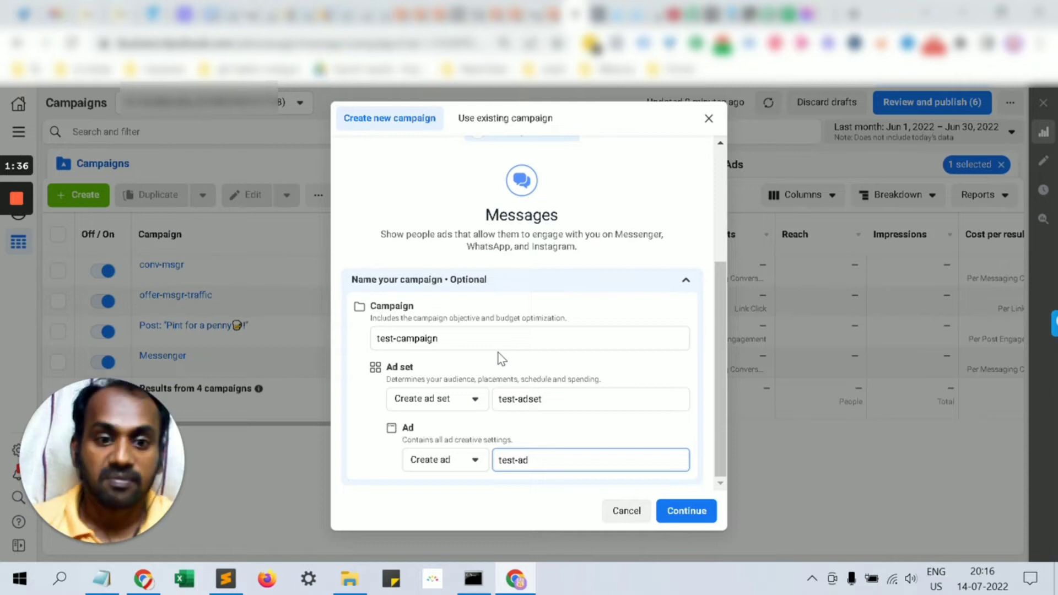
left_click(683, 512)
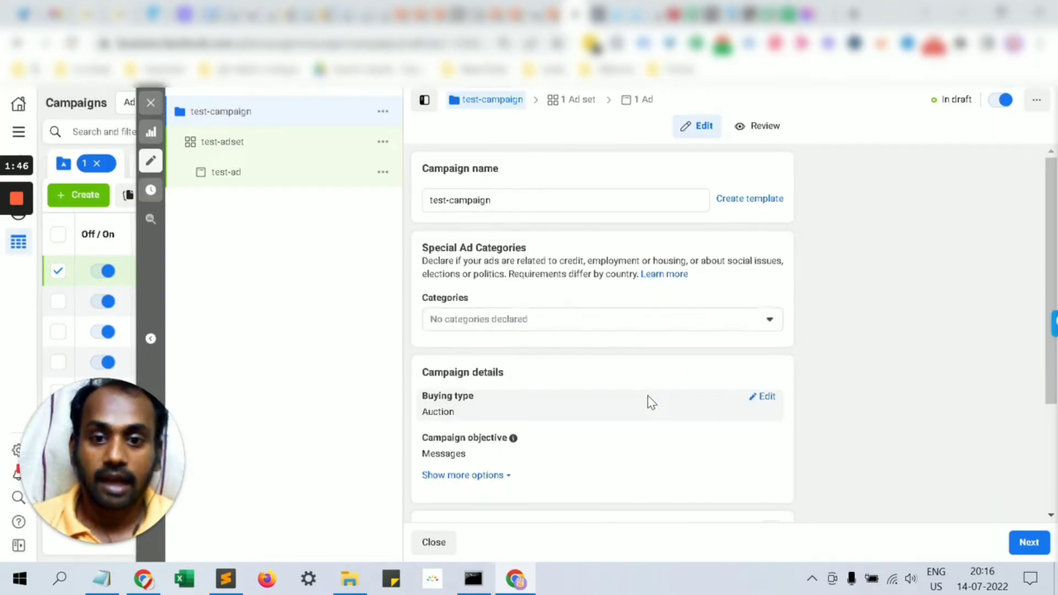
- Keep the default settings of test-campaign and continue to the ad set settings
scroll(650, 402, "down", 3)
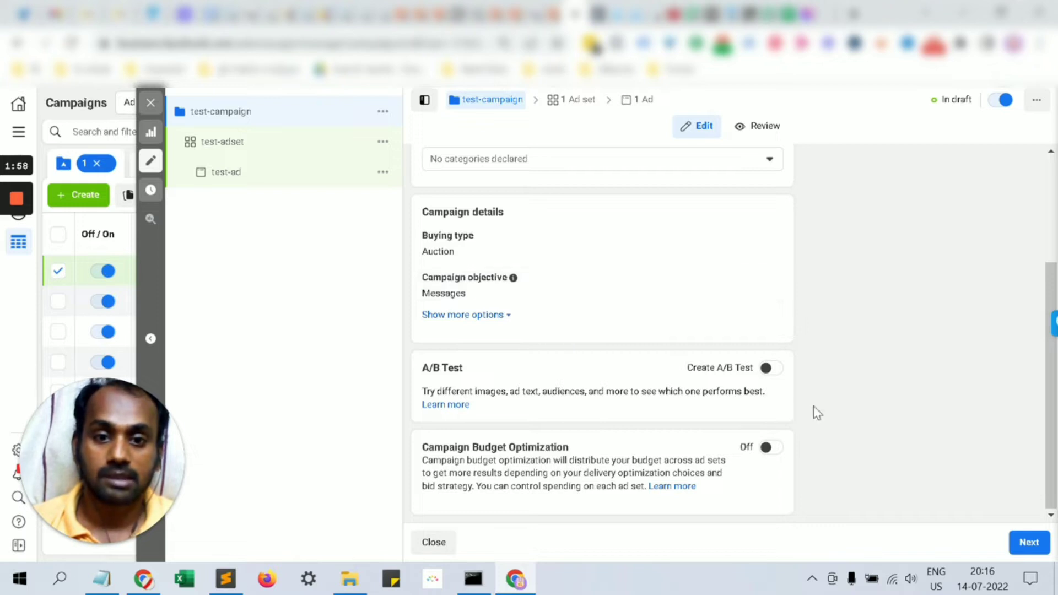
left_click(1018, 534)
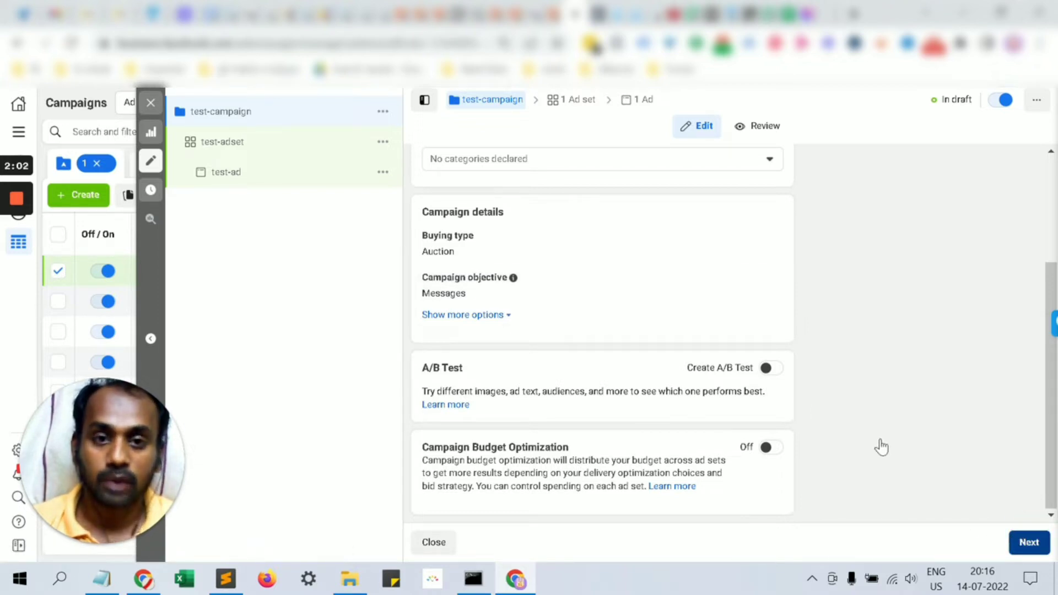
left_click(1026, 542)
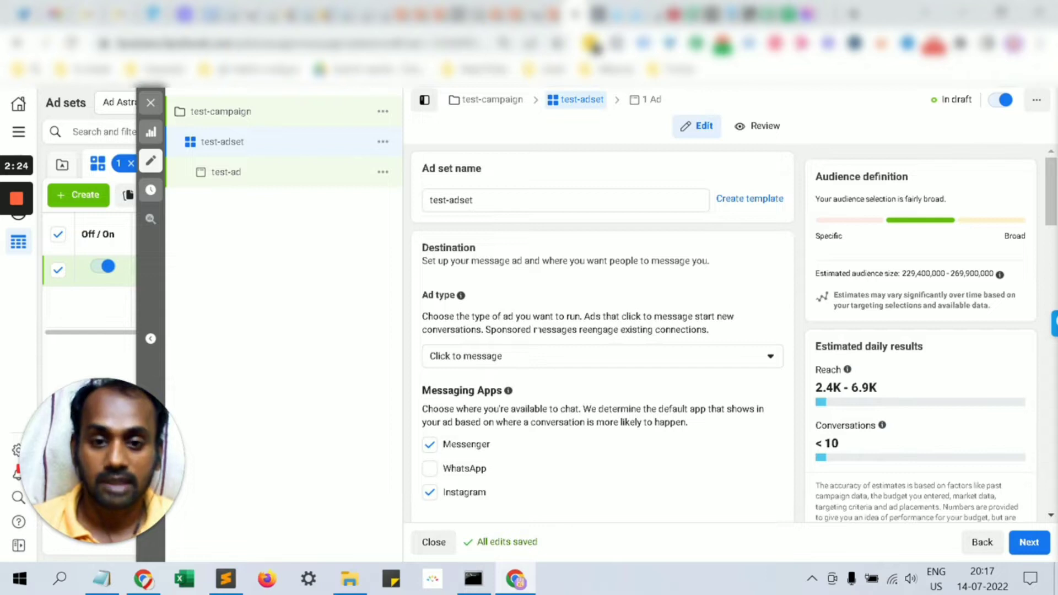
- Examine the messaging apps, accounts, audience and placement settings of test-adset
scroll(602, 330, "down", 2)
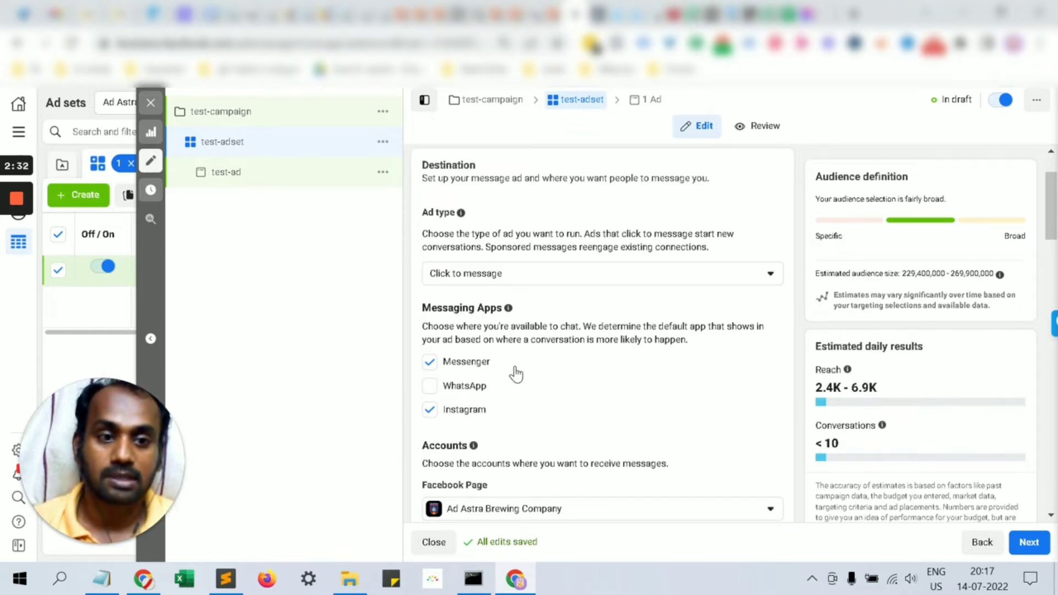
scroll(516, 375, "down", 5)
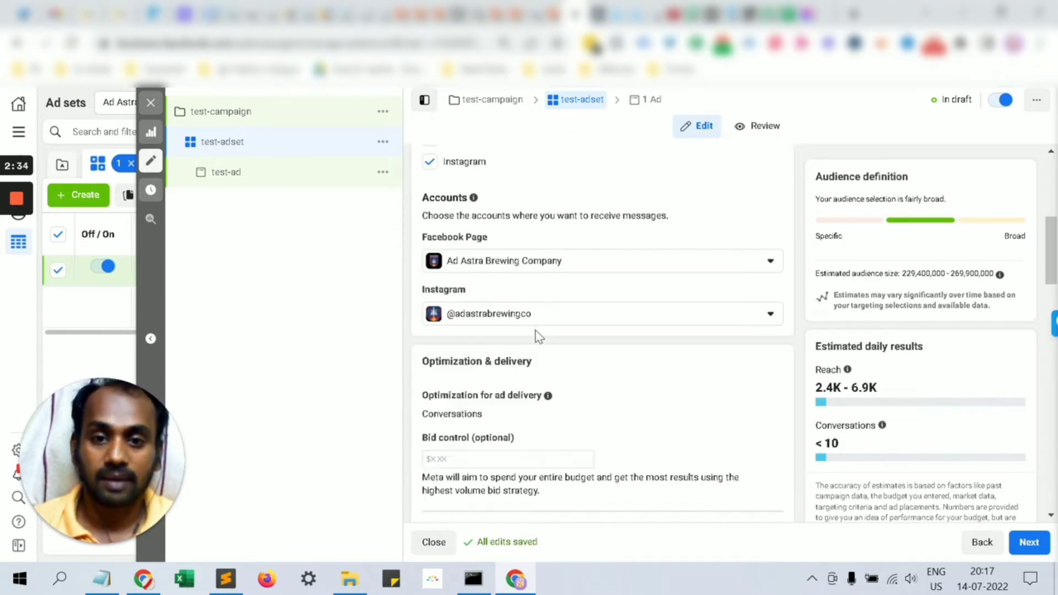
scroll(531, 289, "up", 4)
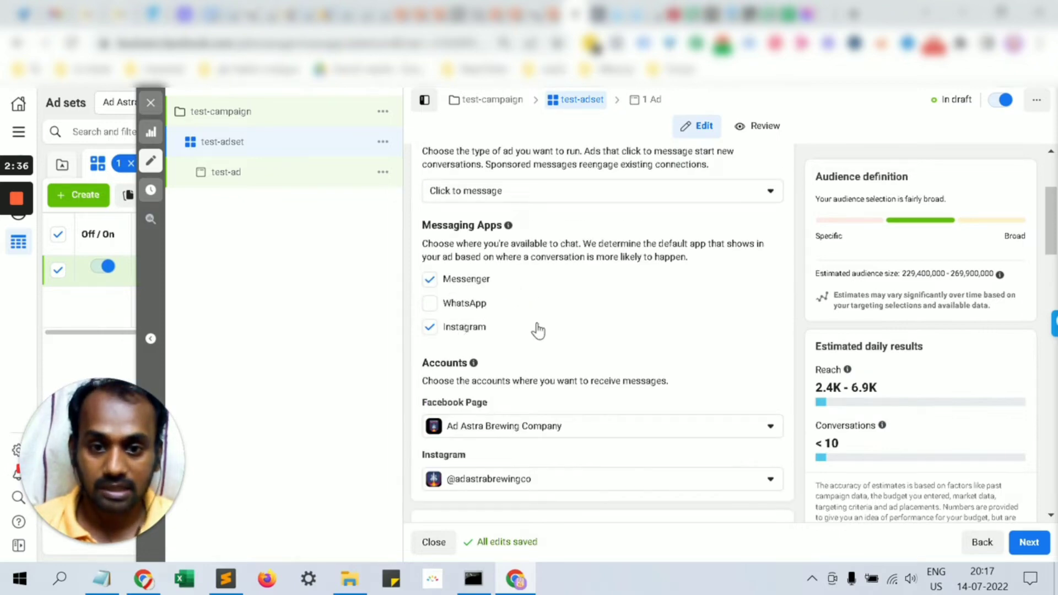
scroll(538, 331, "down", 5)
scroll(543, 331, "down", 15)
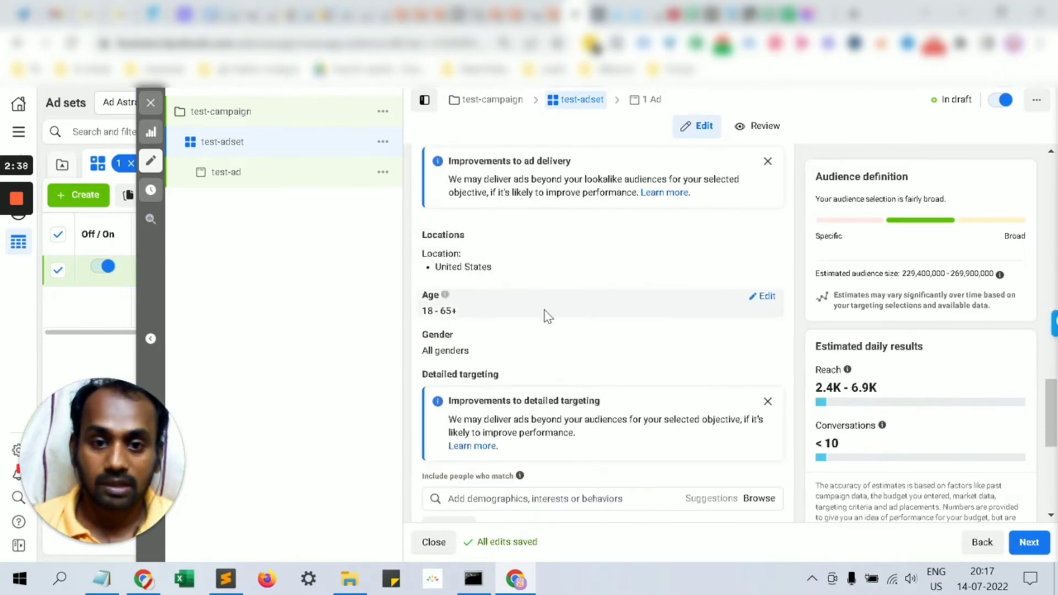
scroll(545, 346, "down", 2)
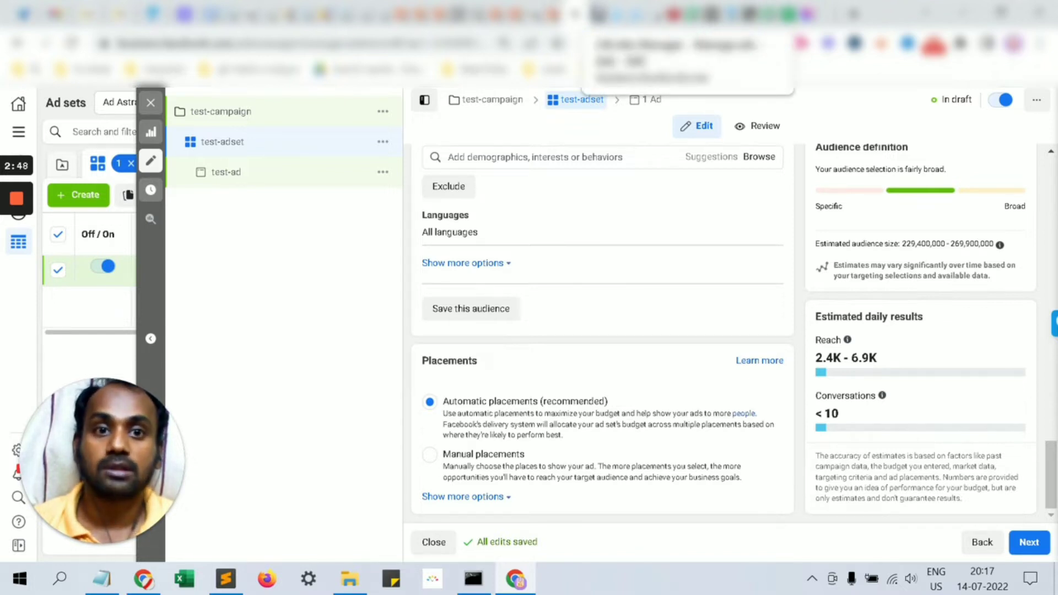
- Switch to the browser page with the Bogo Pint Offer ad and examine its identity, setup, creative and message template
left_click(595, 13)
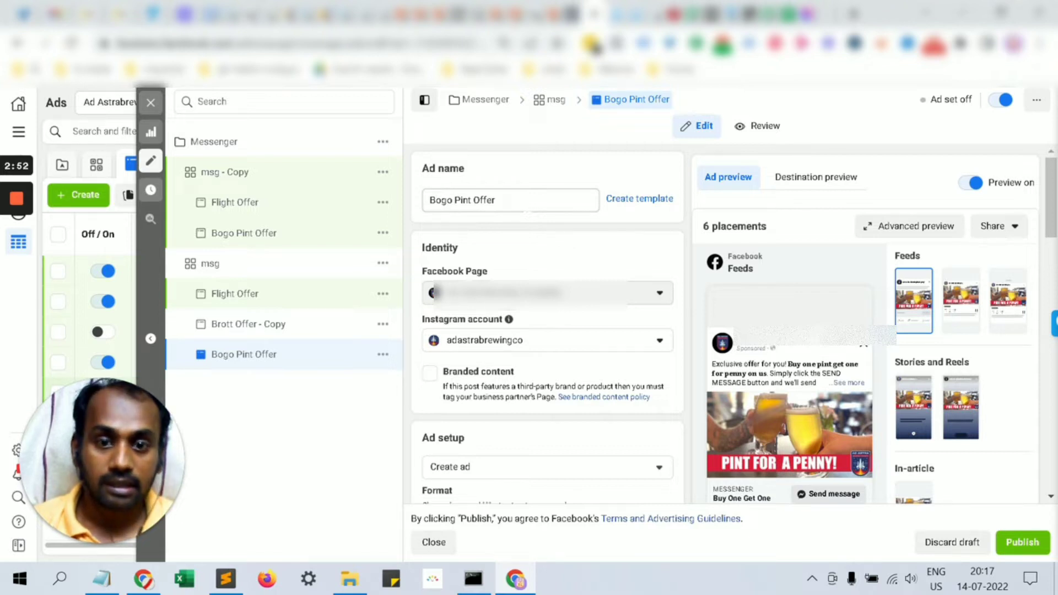
scroll(604, 223, "down", 2)
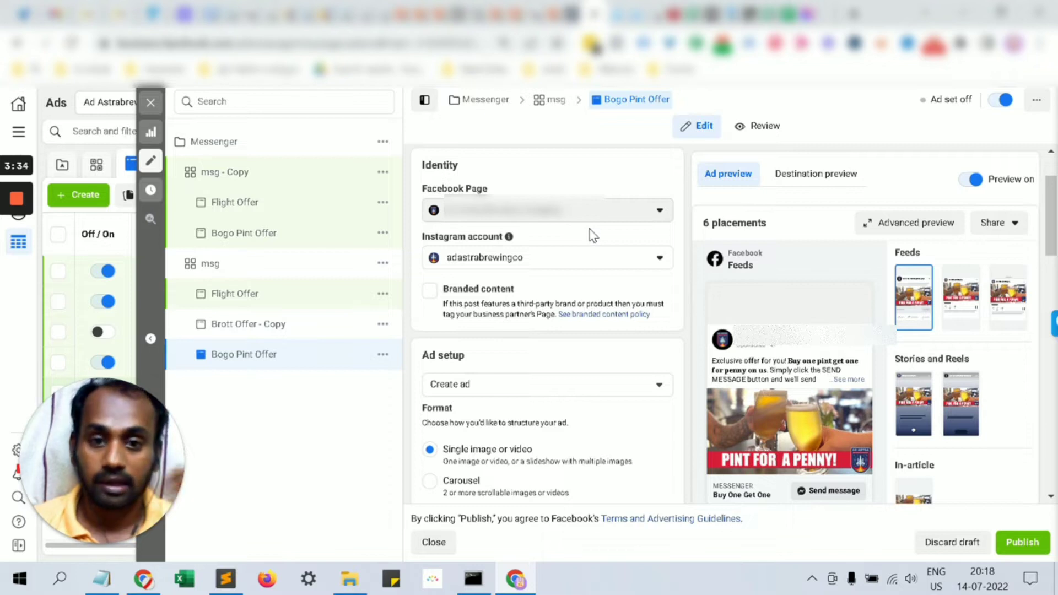
scroll(593, 235, "down", 3)
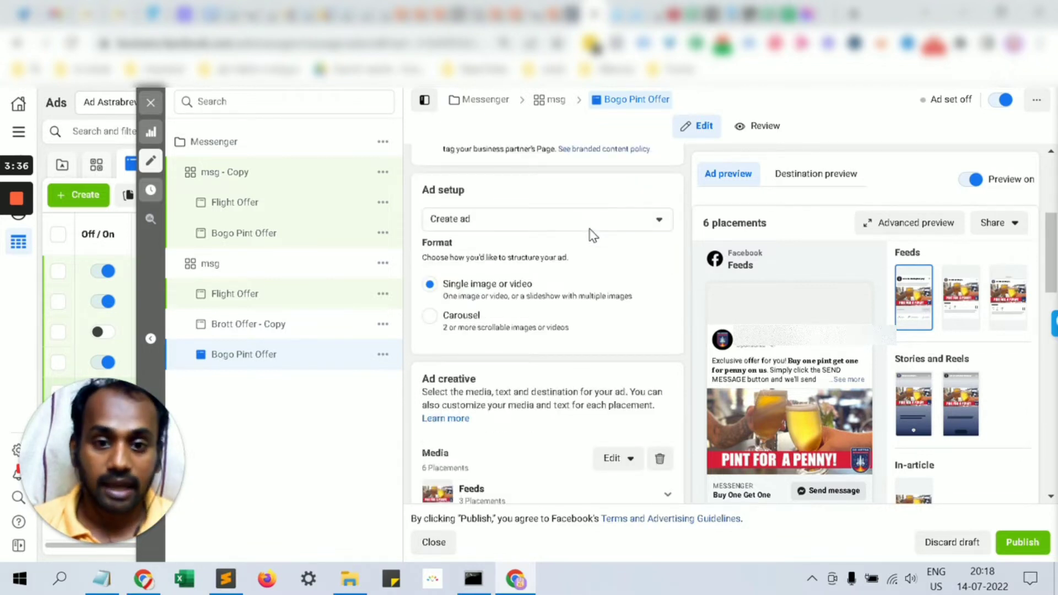
scroll(678, 262, "down", 6)
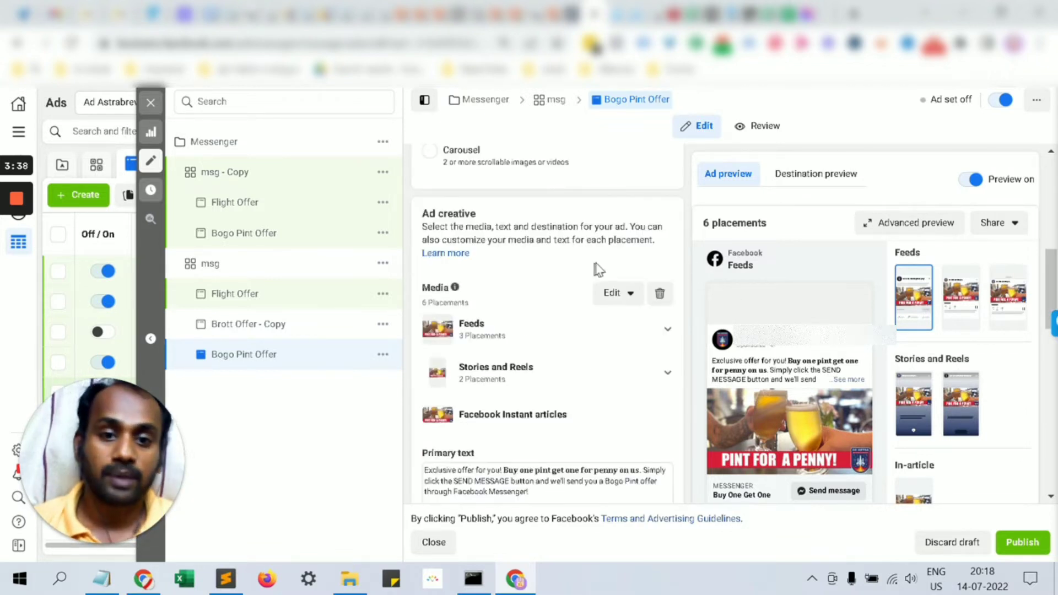
scroll(571, 264, "down", 3)
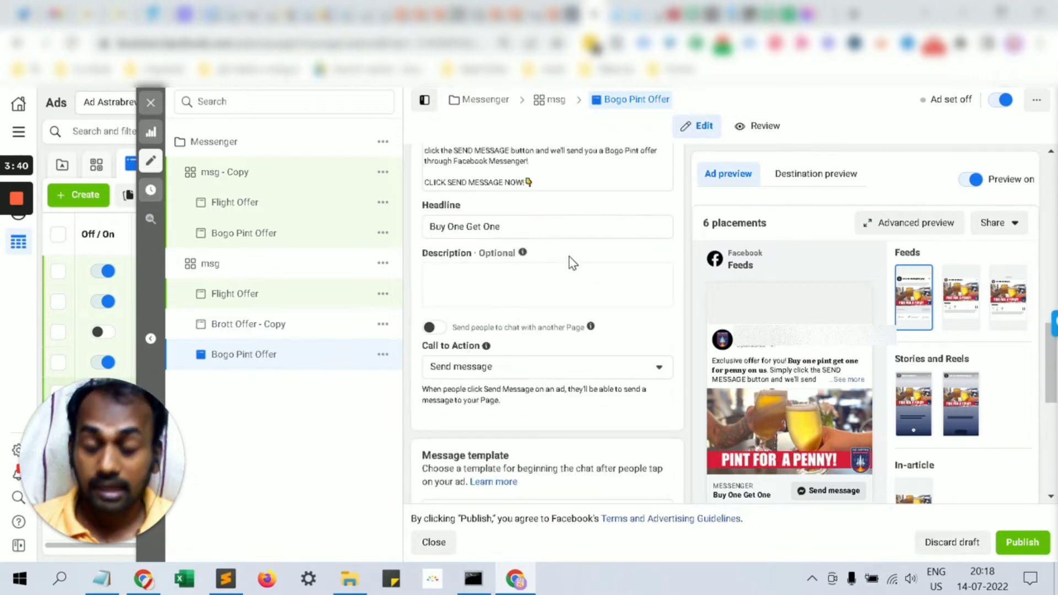
scroll(534, 366, "down", 4)
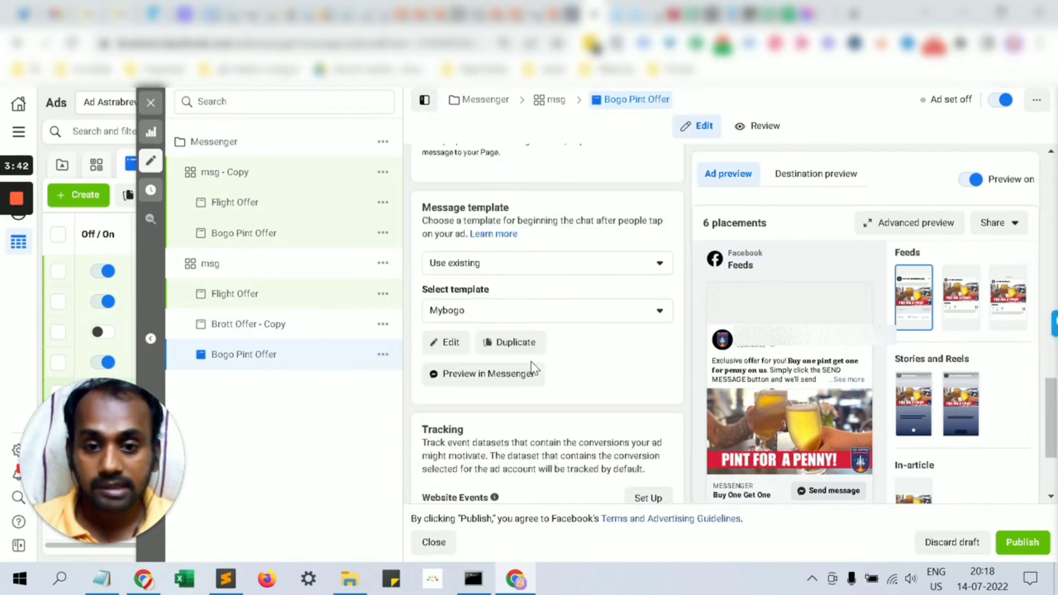
- Set the ad's message template to Create new, and examine the Start conversations template's greeting and customer questions without saving
scroll(533, 368, "up", 2)
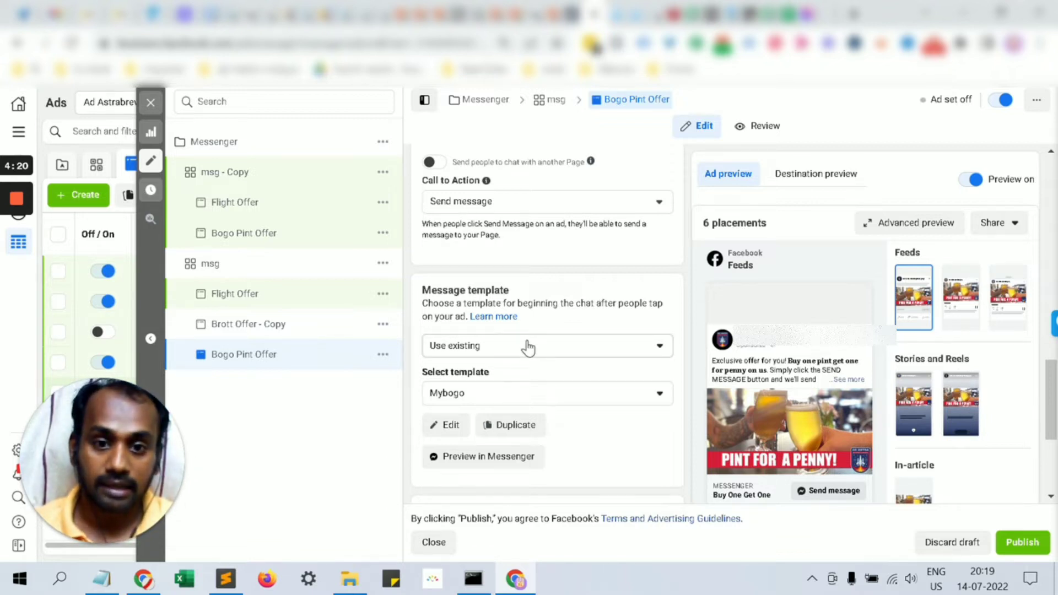
left_click(513, 353)
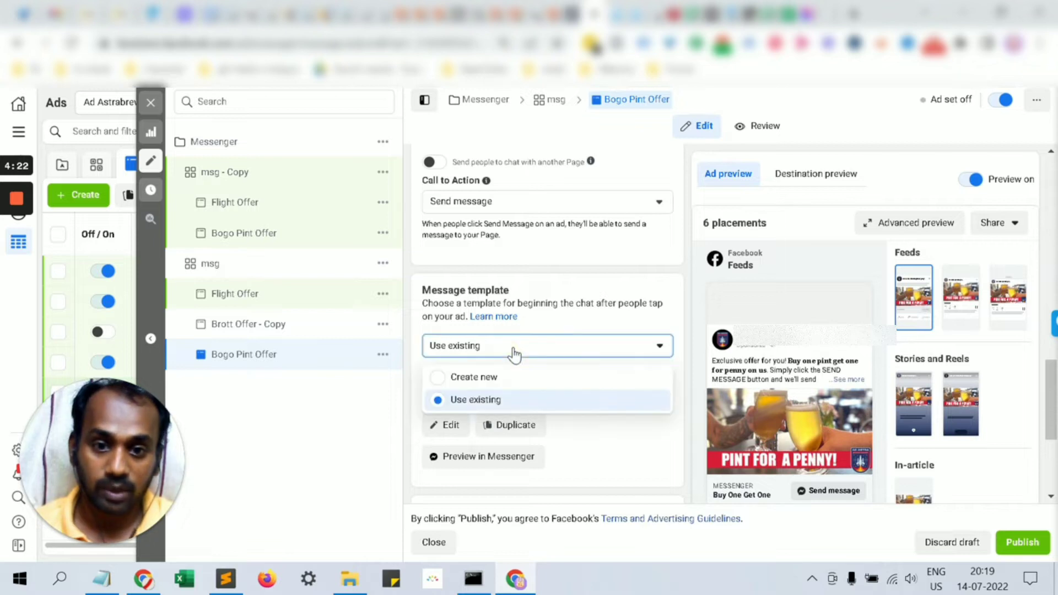
left_click(495, 381)
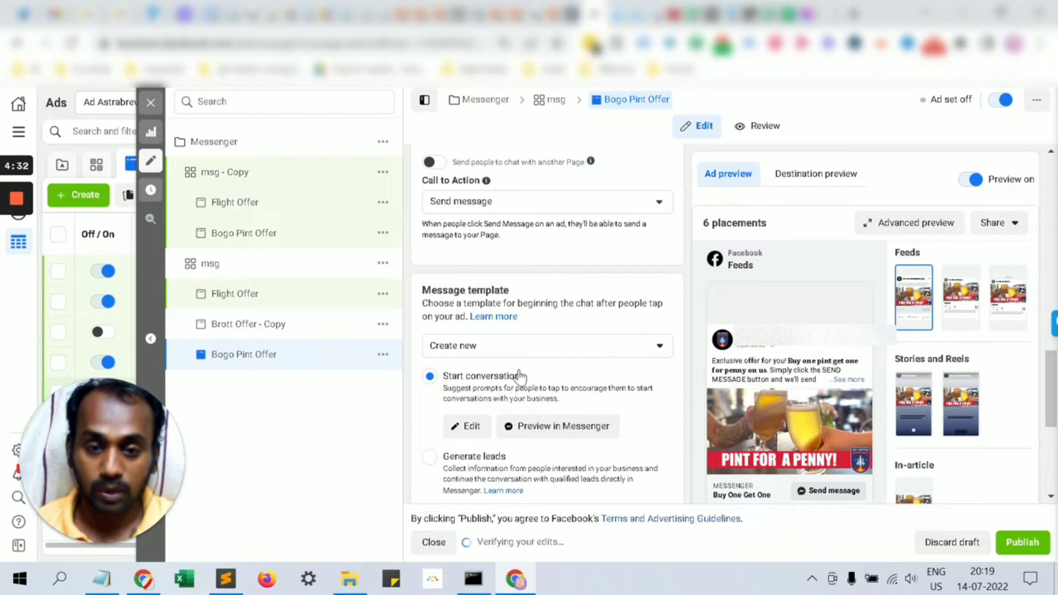
scroll(521, 366, "down", 2)
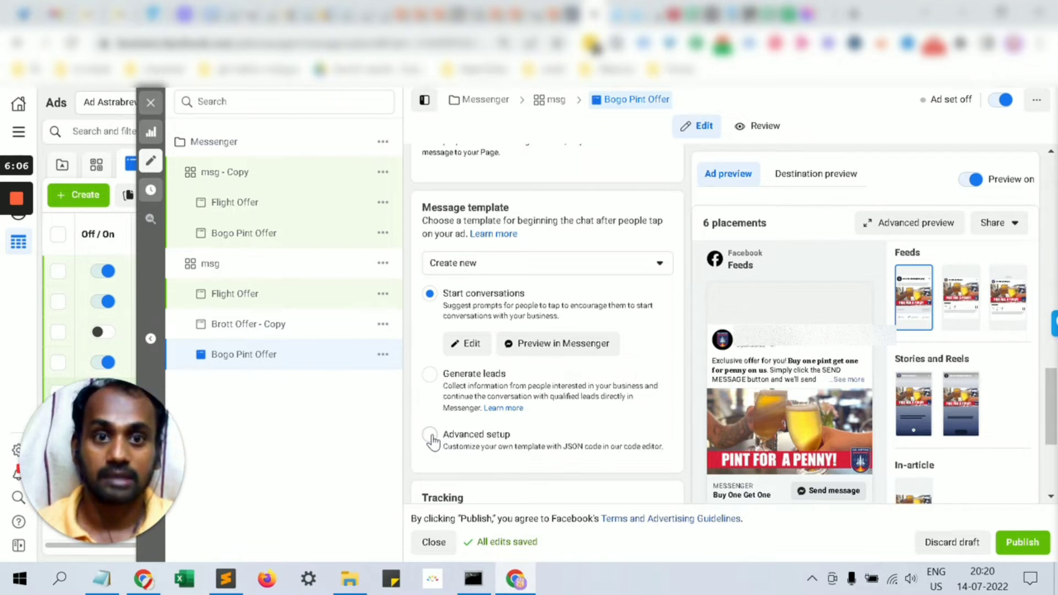
left_click(470, 343)
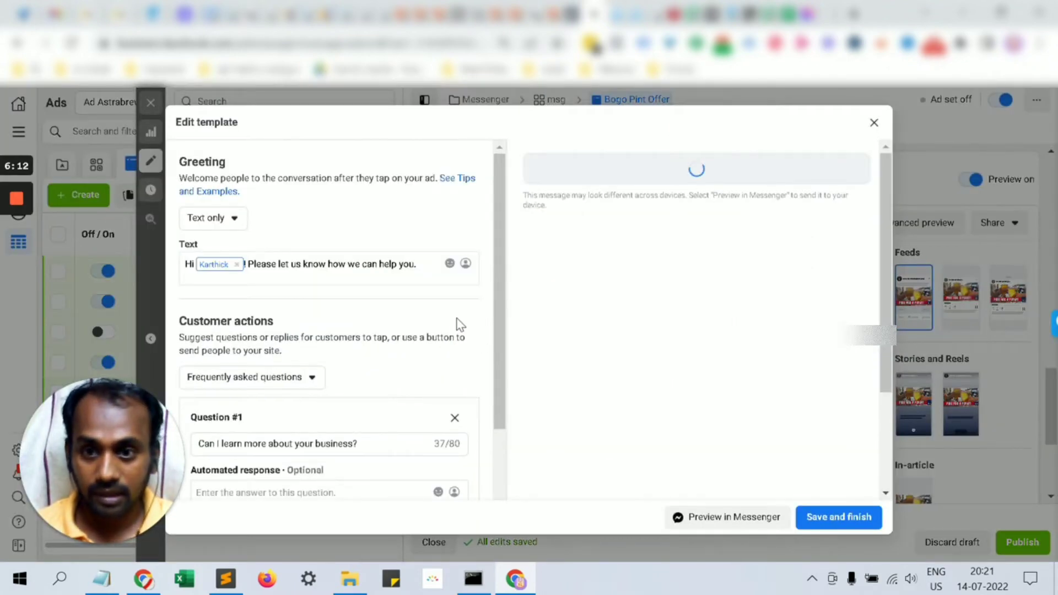
scroll(459, 322, "down", 3)
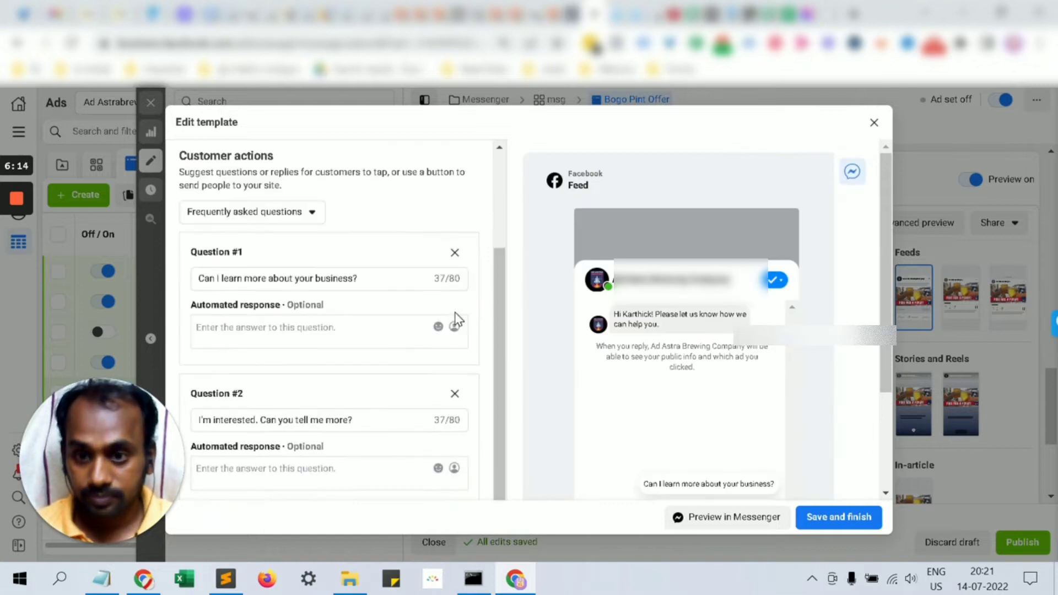
left_click(875, 122)
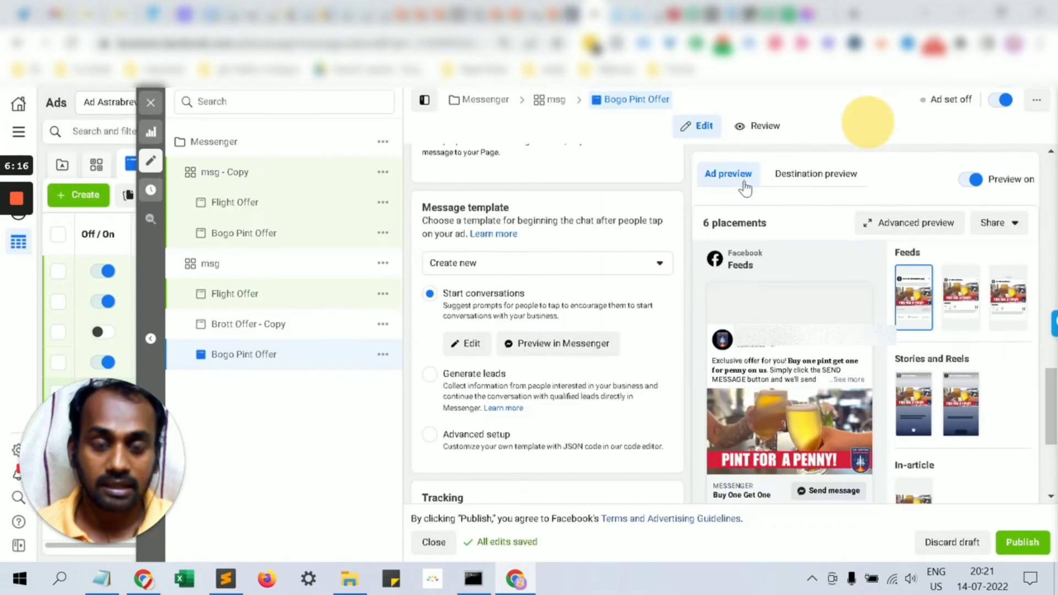
- Set the Bogo Pint Offer ad's message template to Use existing and select the Mybogo template
left_click(497, 266)
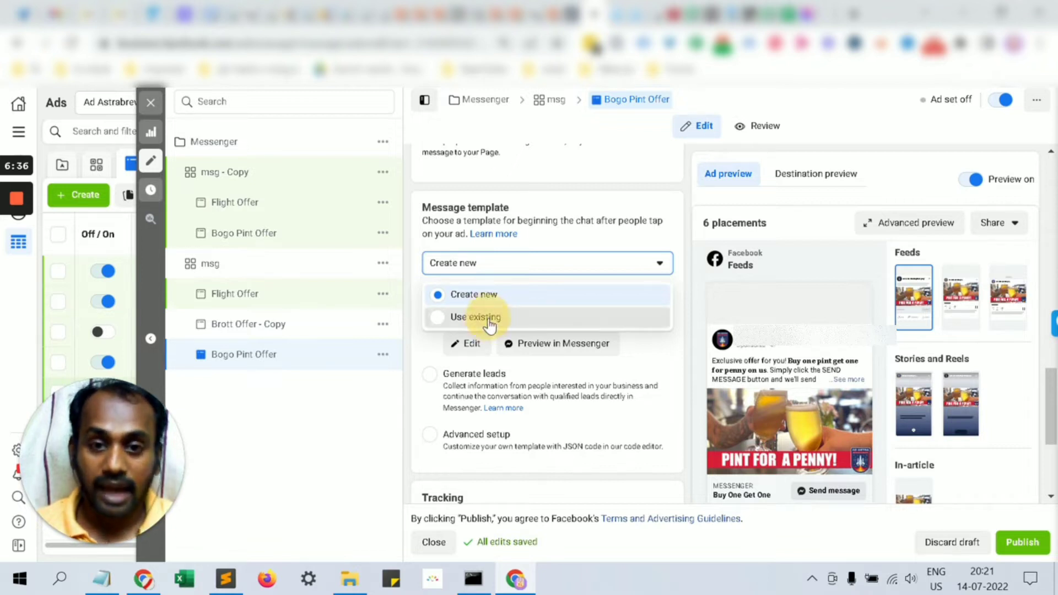
left_click(489, 318)
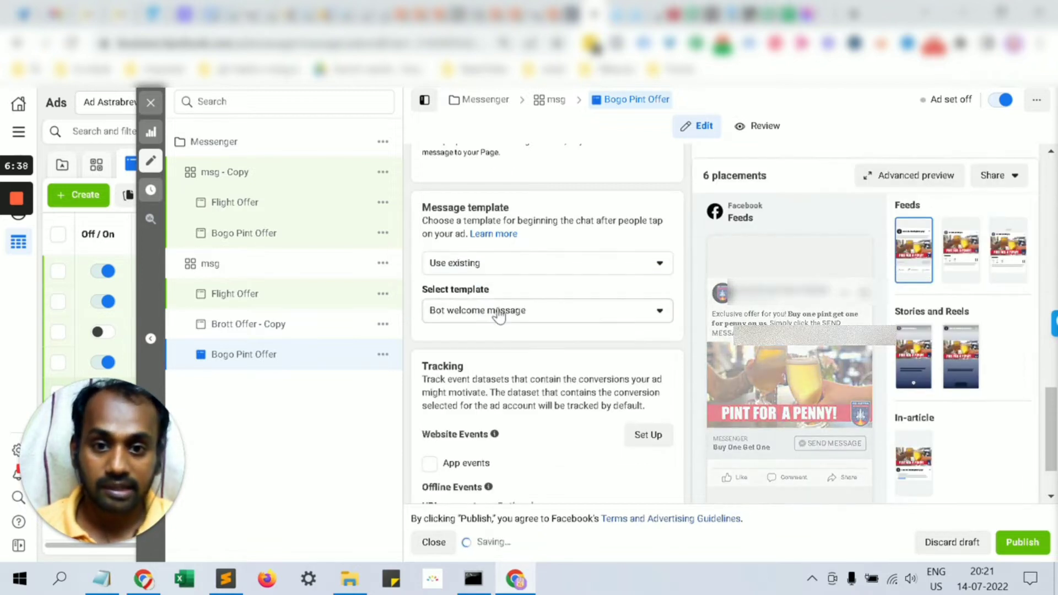
left_click(495, 317)
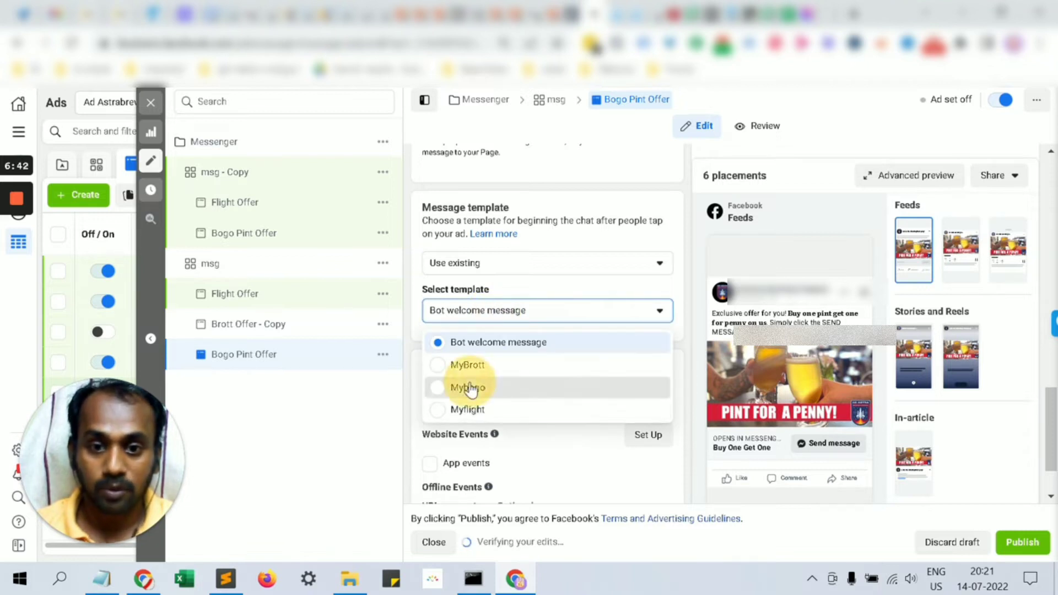
left_click(469, 387)
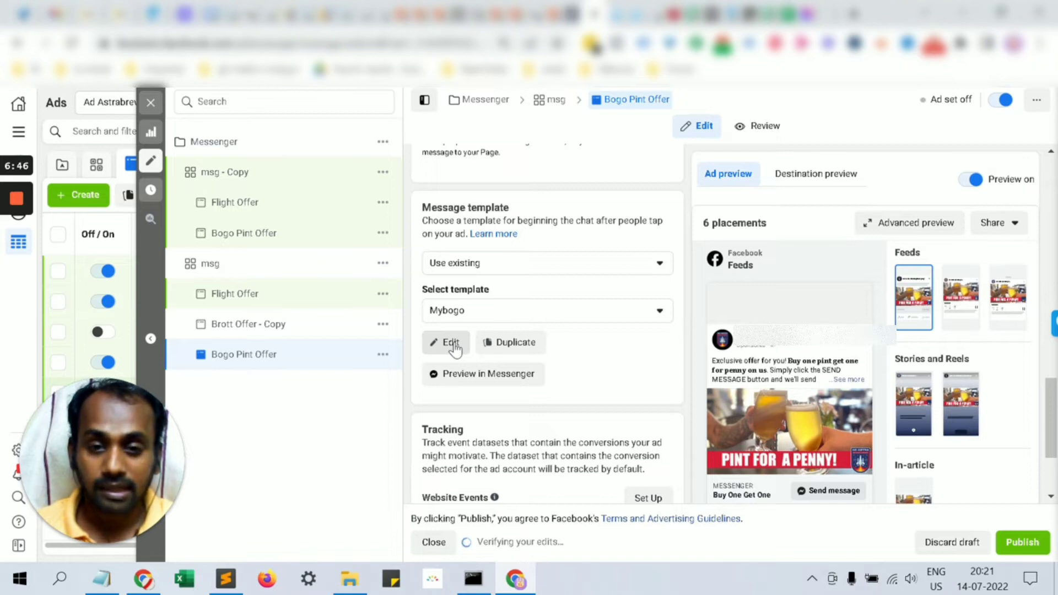
- Open the Mybogo template for editing, examine its greeting, quick reply and automated response settings, and close it without saving
left_click(453, 342)
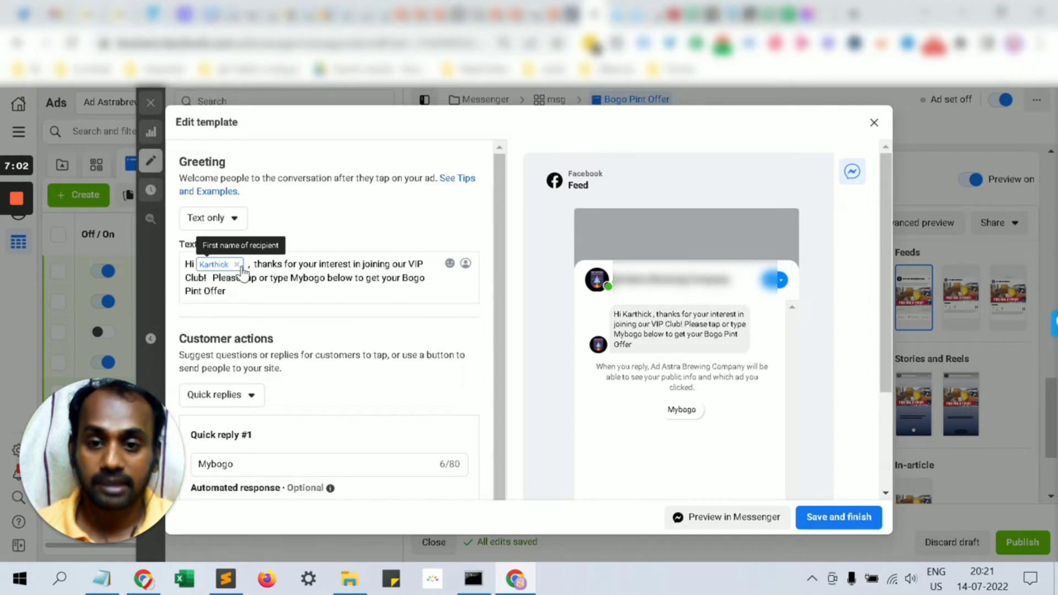
key("BackSpace")
type(",")
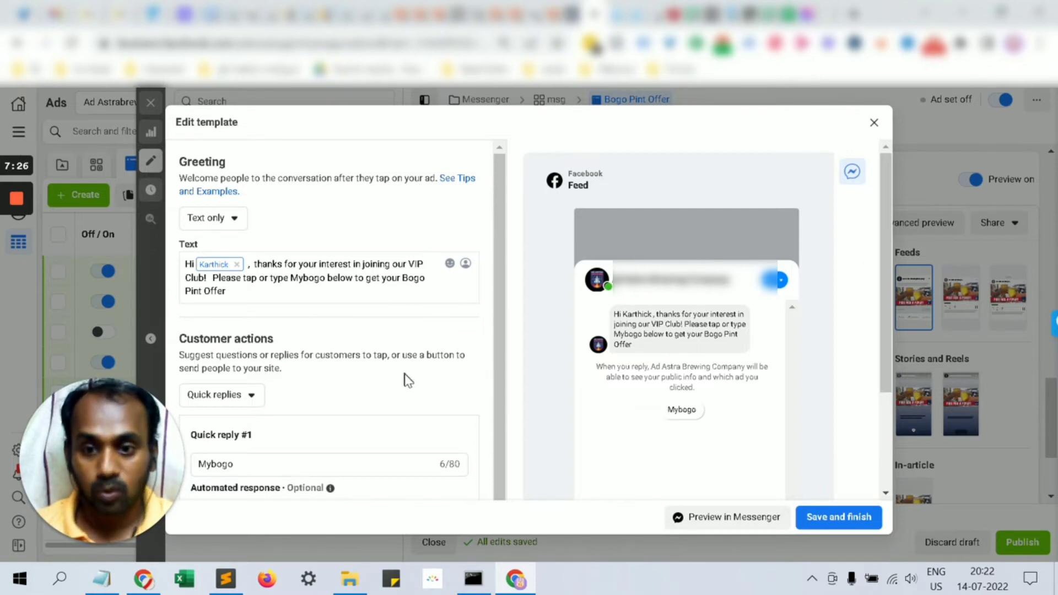
scroll(309, 327, "down", 2)
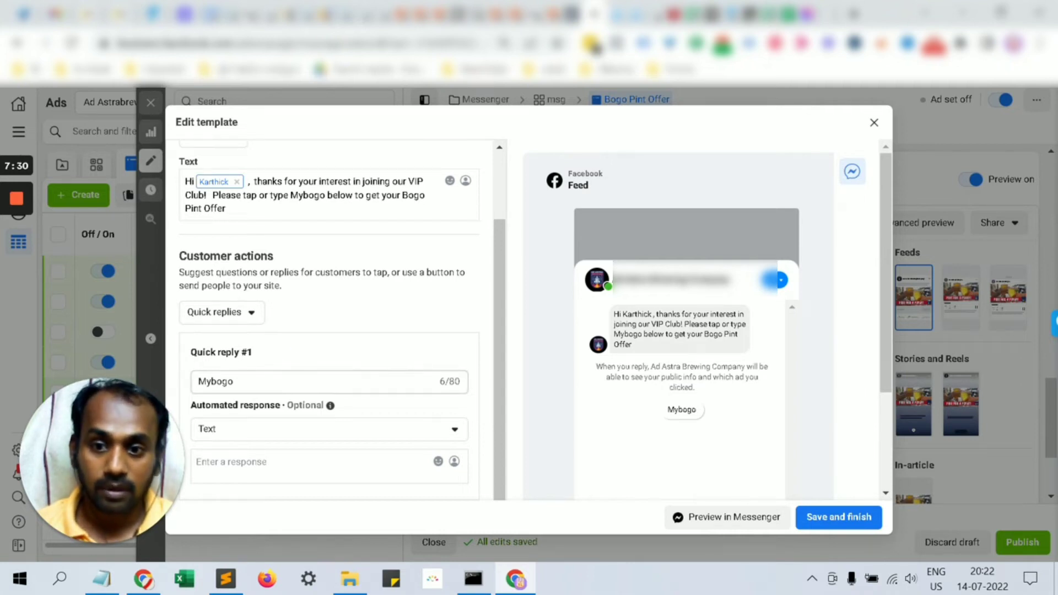
scroll(403, 371, "down", 1)
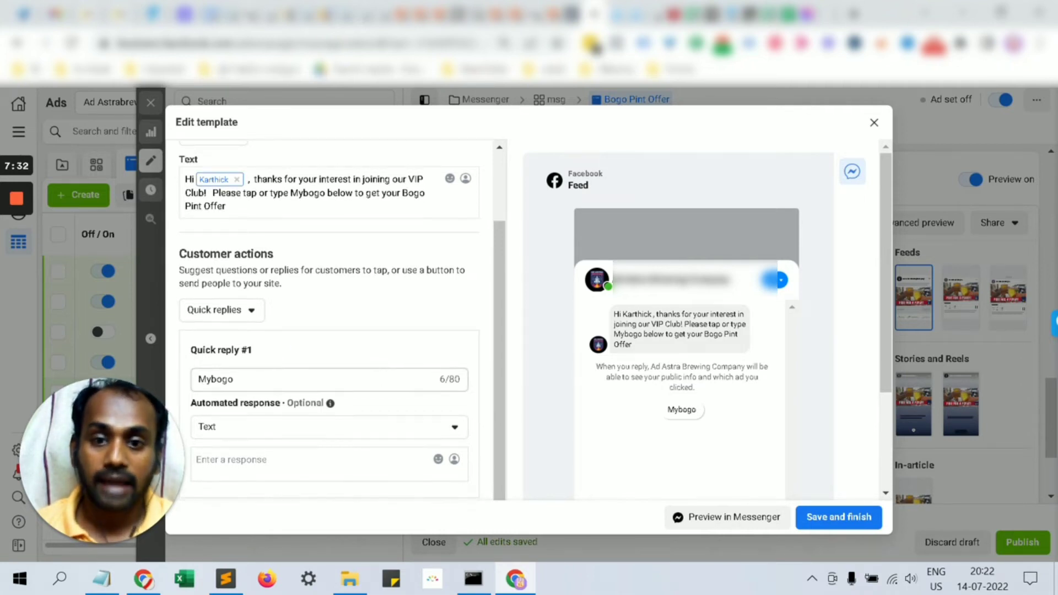
scroll(679, 403, "down", 2)
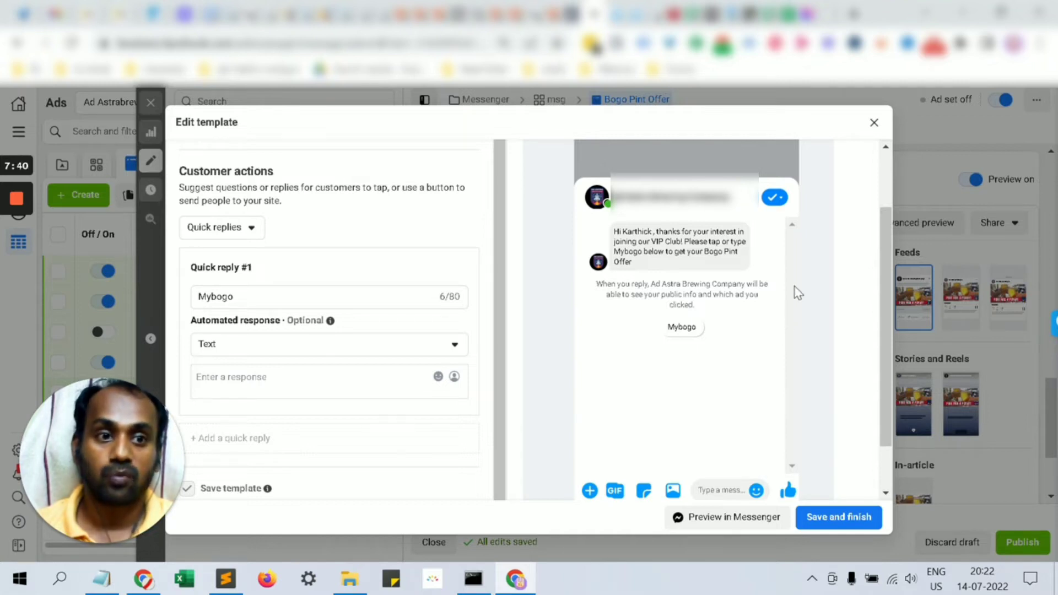
left_click(874, 123)
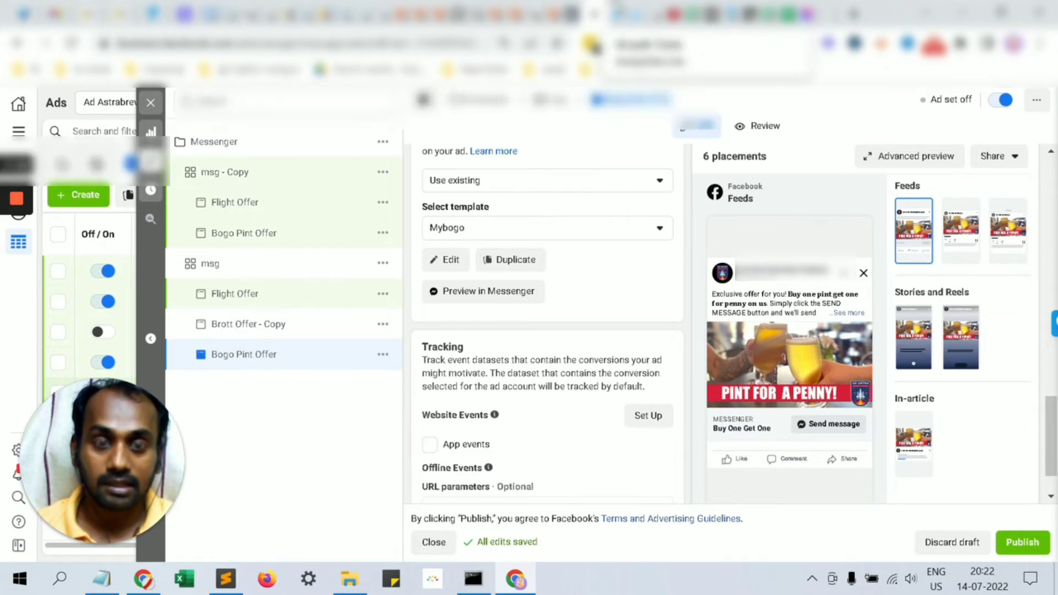
- Switch to ManyChat's Growth Tools, start a new growth tool and examine the available triggers down to Facebook Ads JSON
left_click(620, 14)
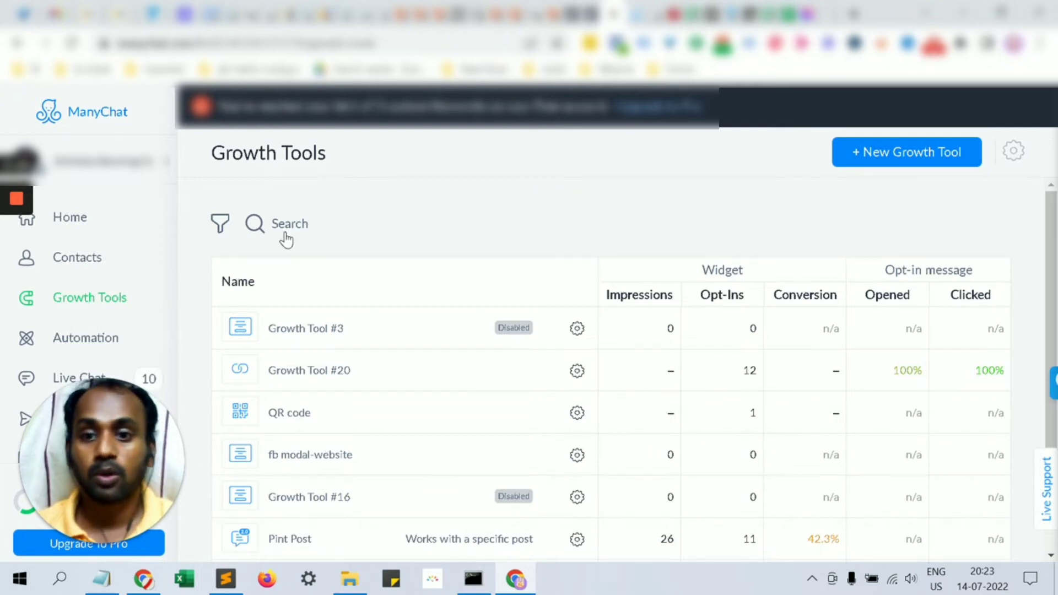
left_click(884, 155)
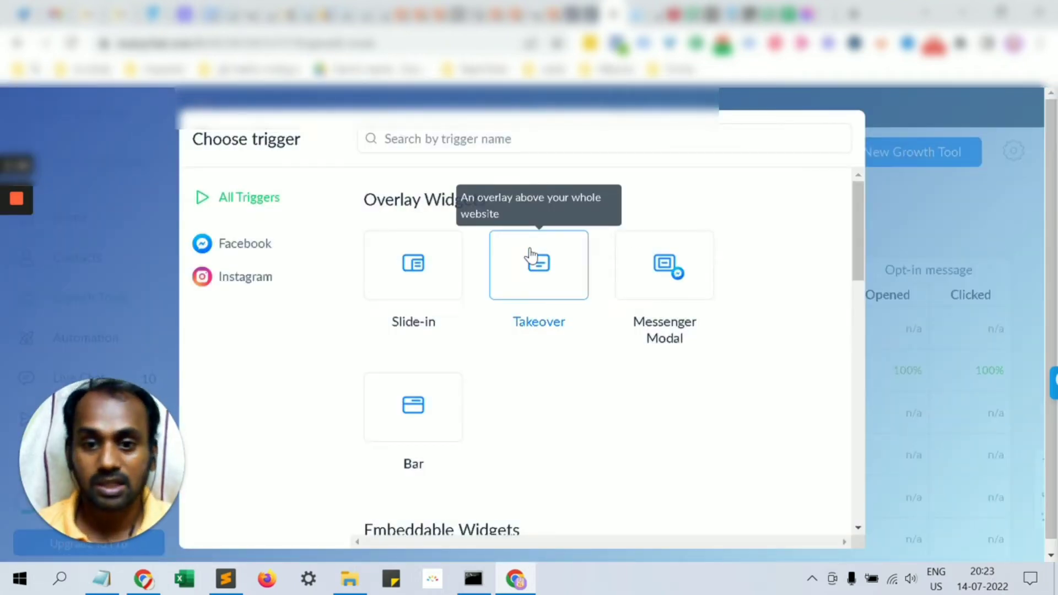
scroll(540, 276, "down", 4)
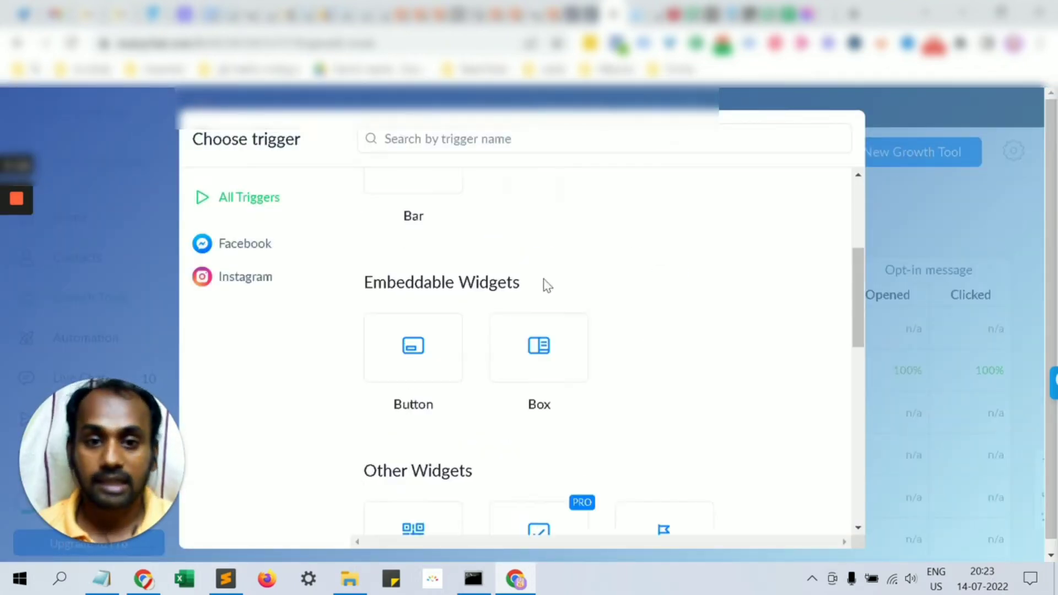
scroll(544, 283, "down", 4)
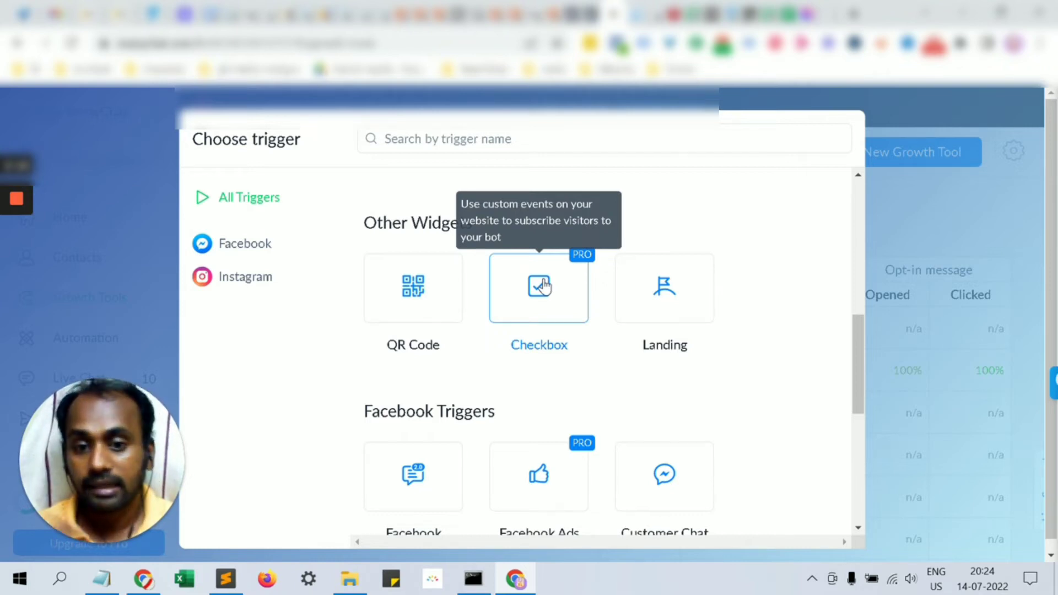
scroll(543, 286, "down", 3)
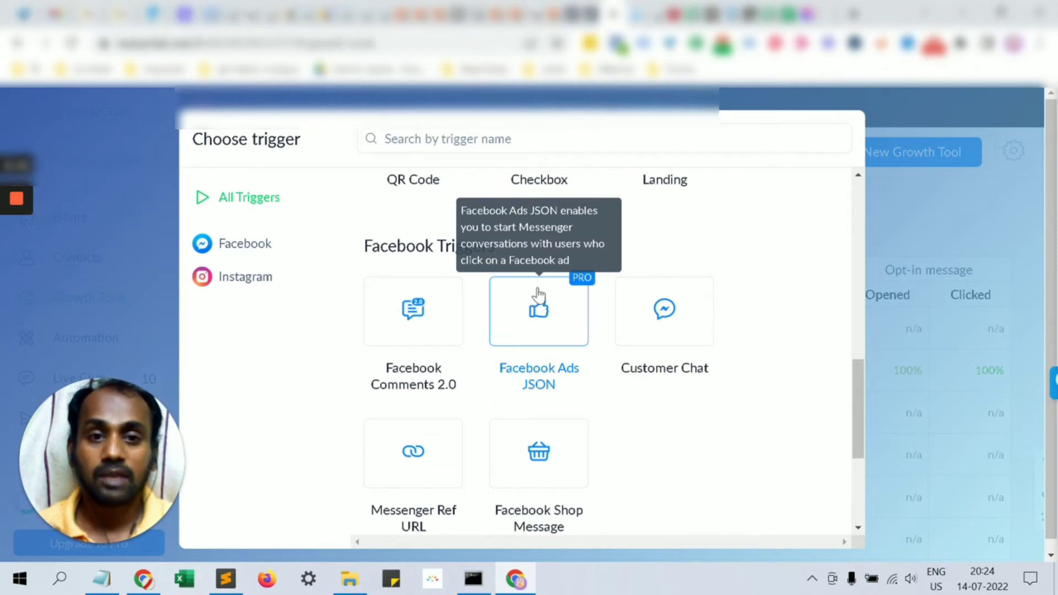
- Go to ManyChat's automation keywords and open the Opt-In (Start) 2020 flow of the Mybogo keyword for editing
left_click(590, 16)
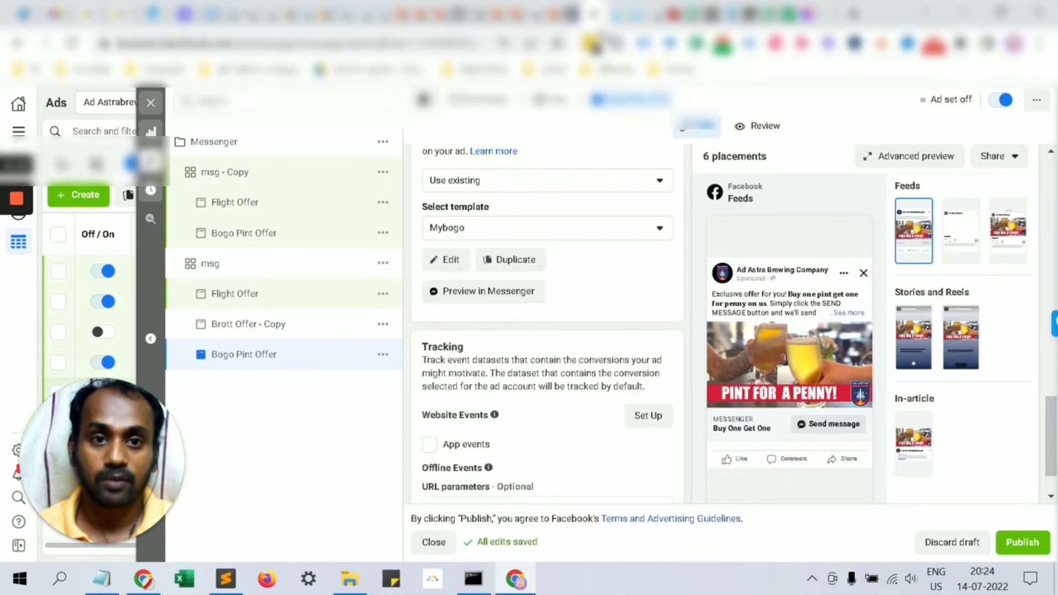
left_click(606, 21)
left_click(635, 7)
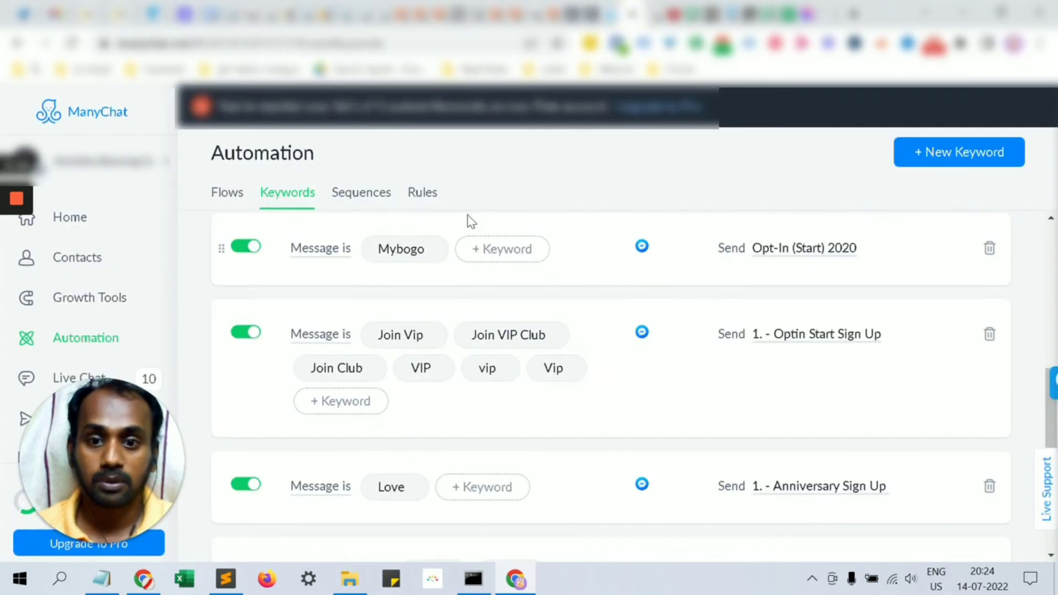
scroll(501, 220, "down", 3)
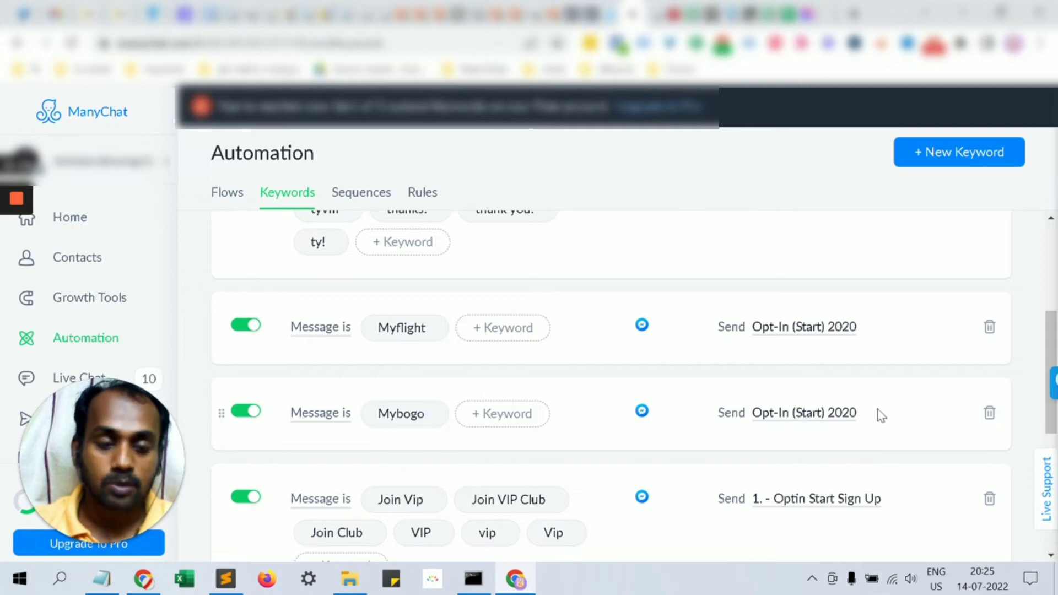
left_click(818, 414)
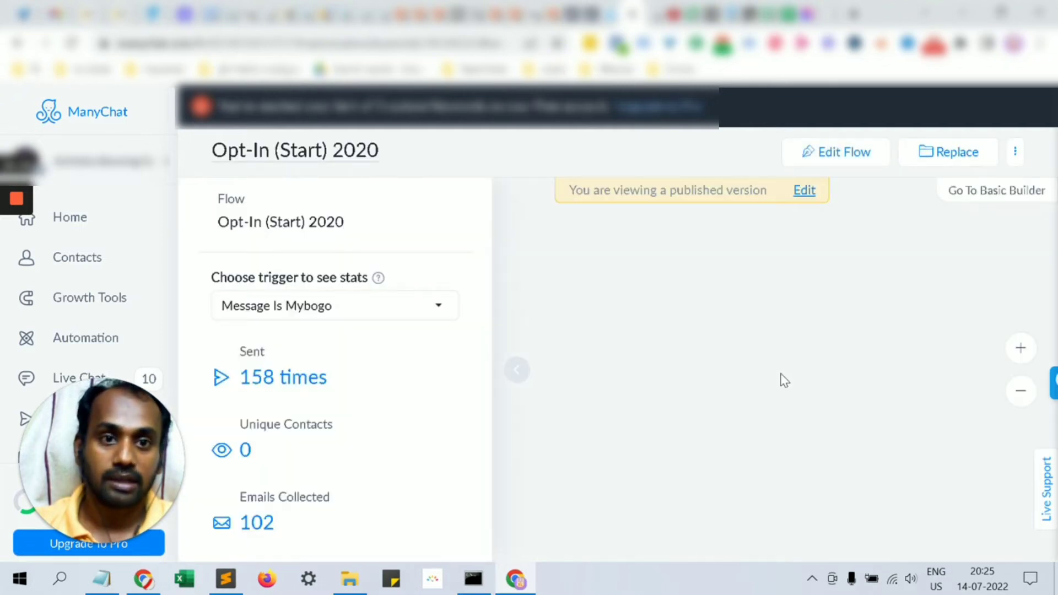
left_click(809, 193)
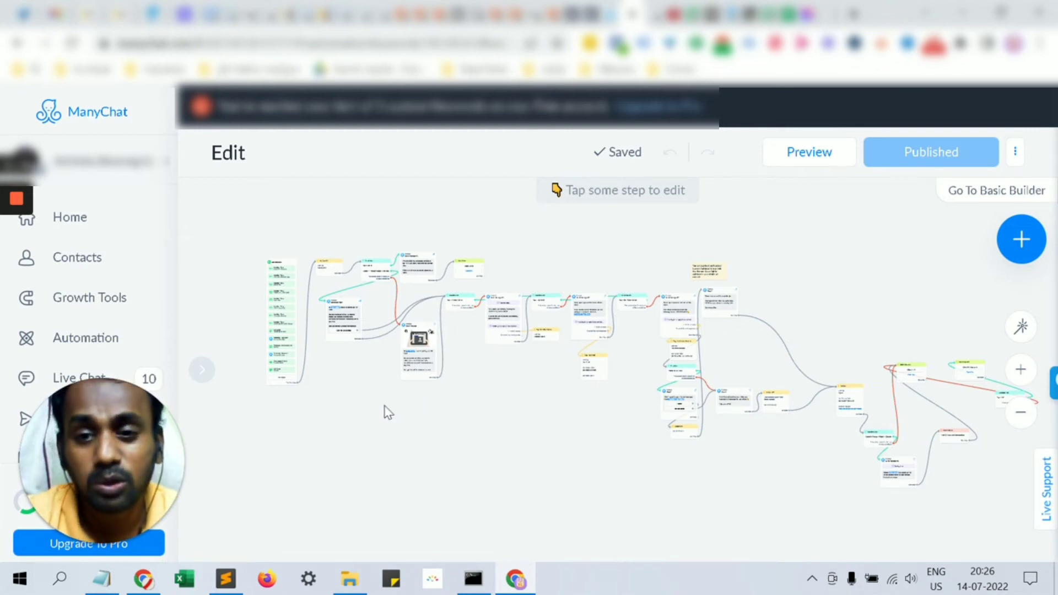
- Examine the Opt-In (Start) 2020 flow's layout, from its connected steps to the list of triggers and the comment-reply message
scroll(358, 420, "up", 2)
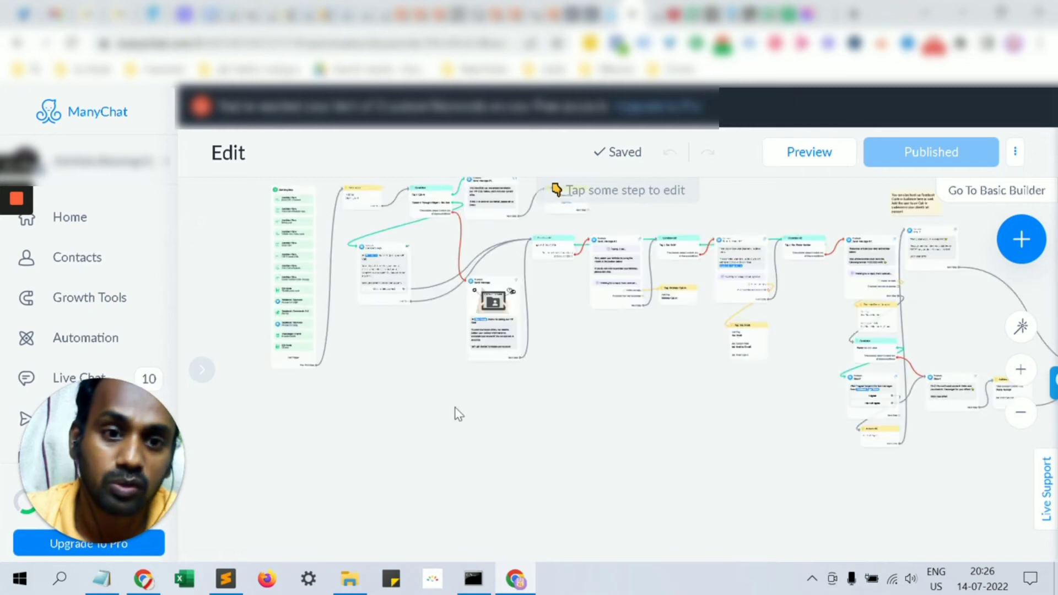
scroll(463, 408, "down", 3)
scroll(450, 411, "up", 5)
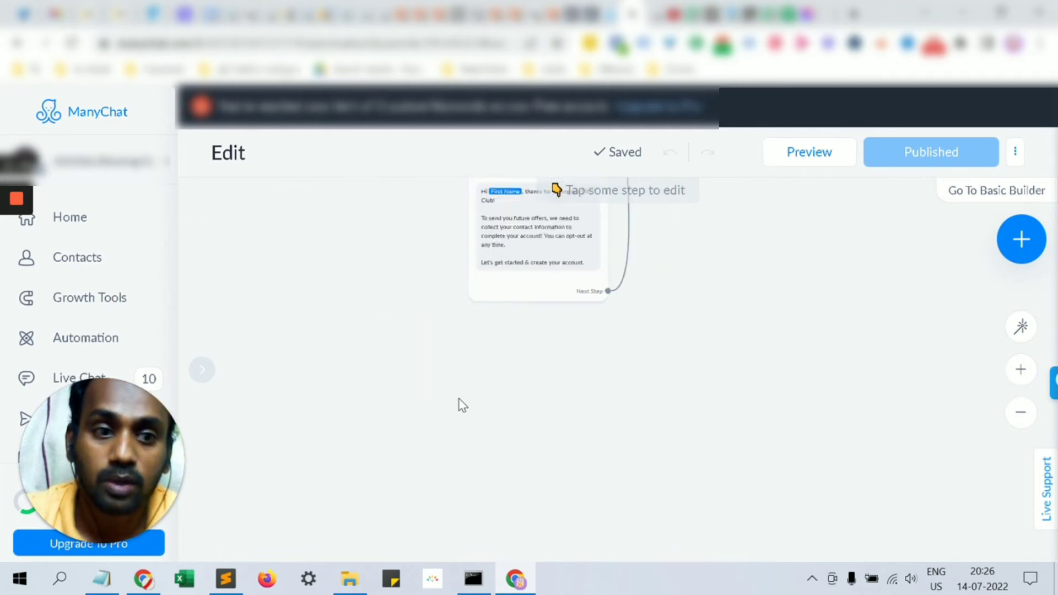
scroll(462, 406, "down", 4)
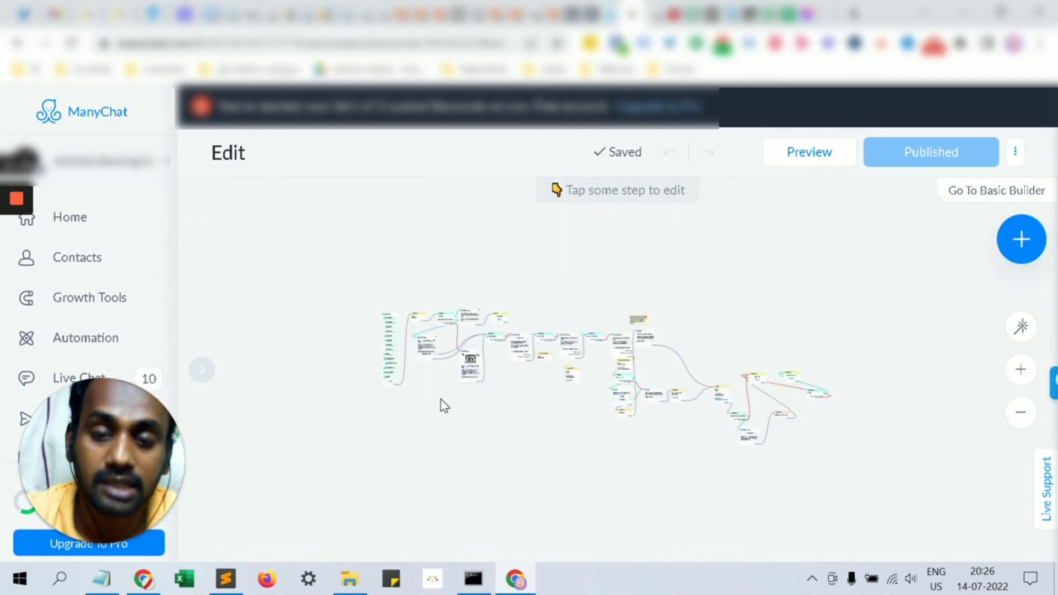
scroll(441, 405, "up", 4)
scroll(529, 380, "up", 1)
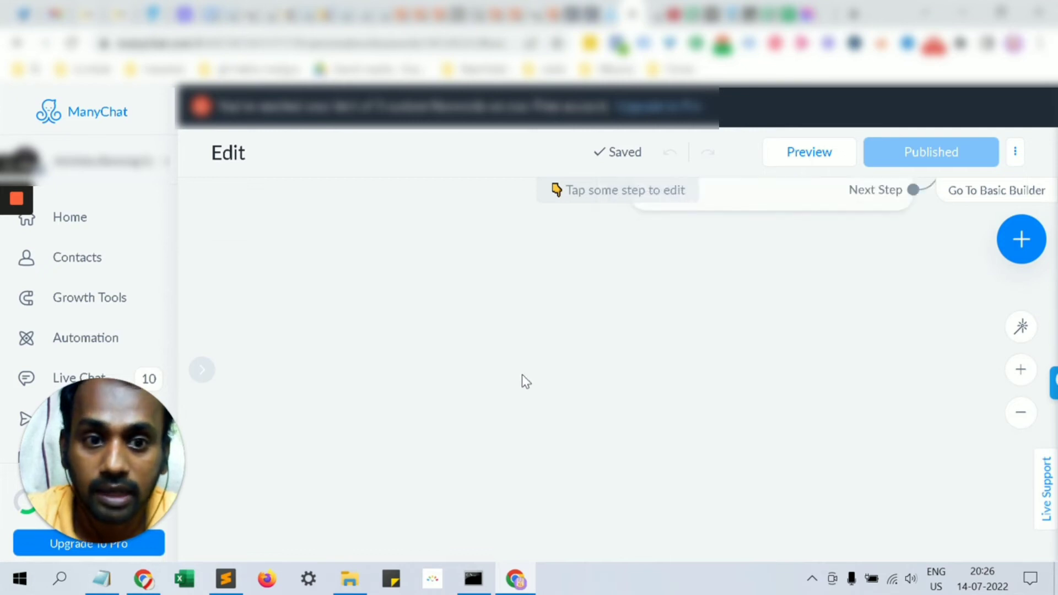
scroll(522, 375, "down", 4)
left_click_drag(413, 338, 519, 394)
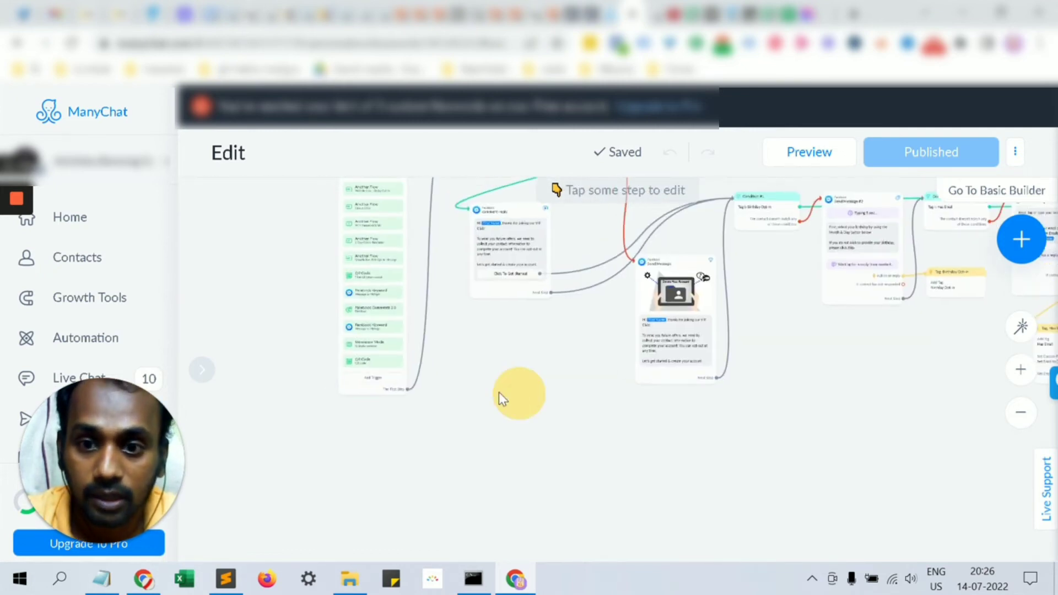
scroll(496, 369, "up", 2)
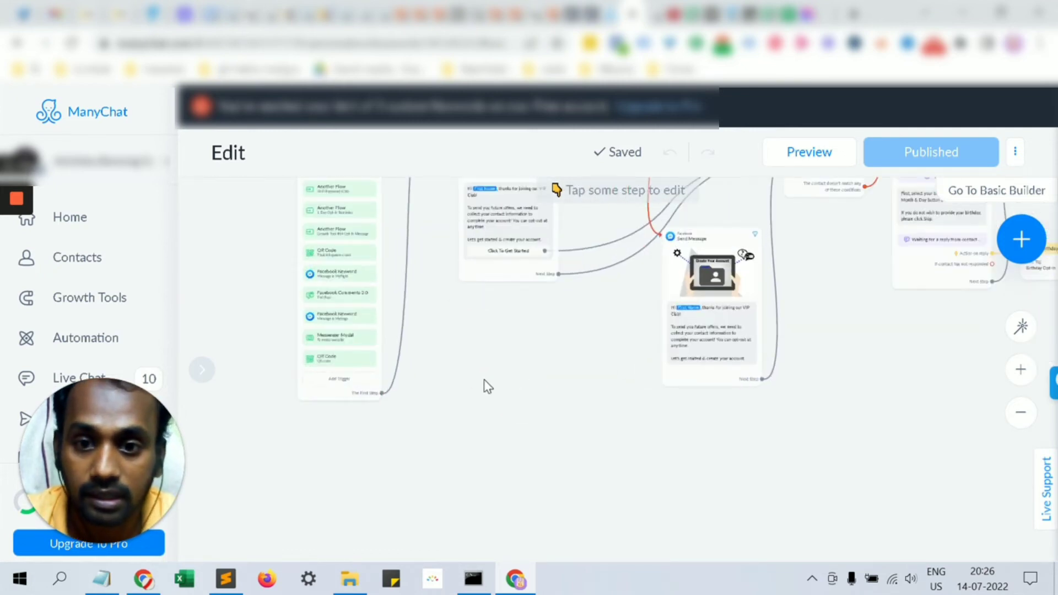
scroll(463, 366, "up", 3)
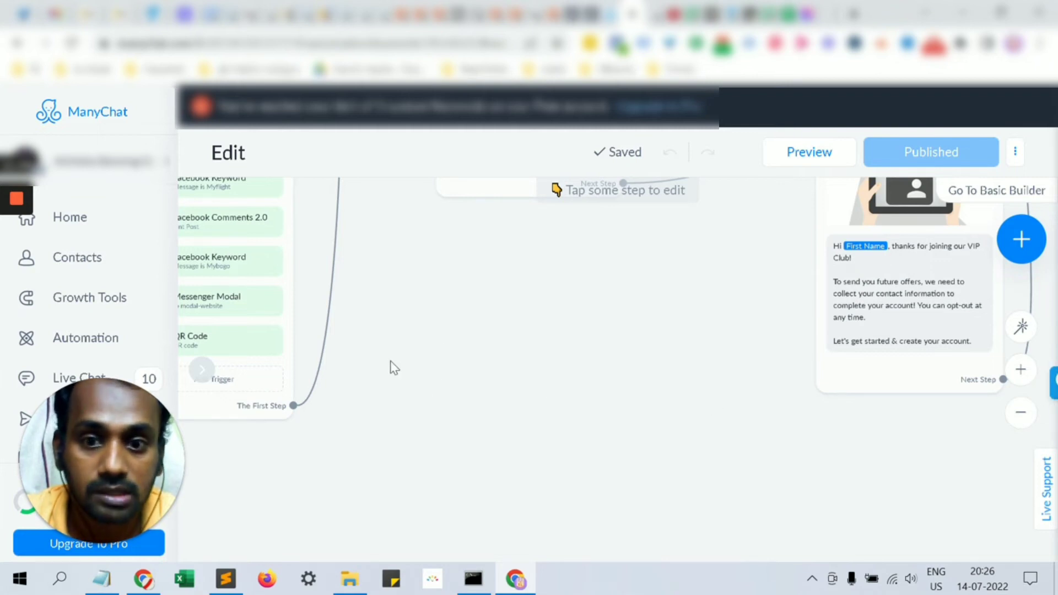
left_click_drag(392, 366, 574, 366)
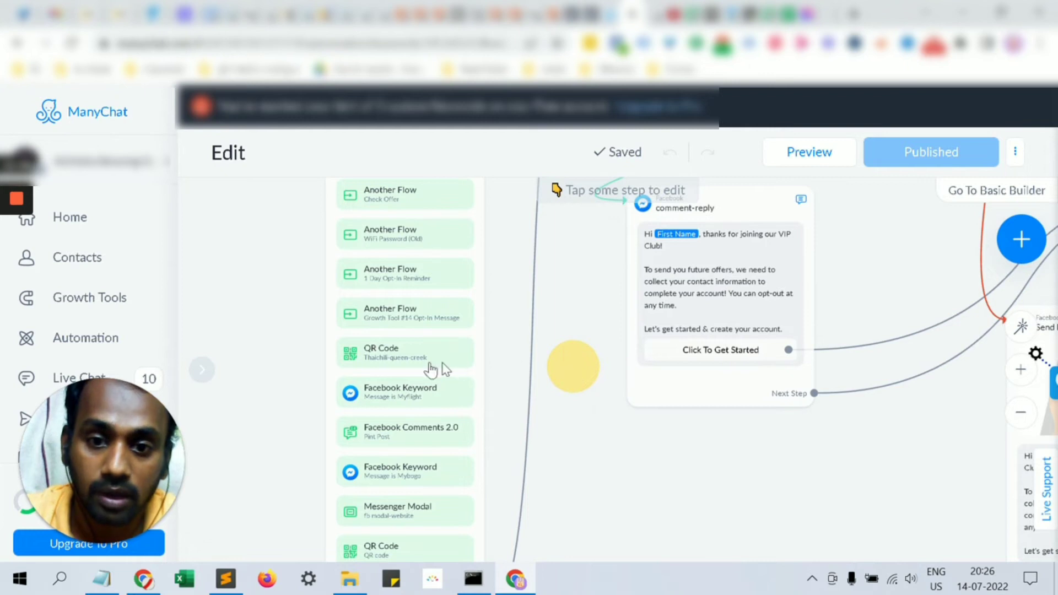
- Open the flow's starting step and examine the settings of the Thaichili-queen-creek QR code trigger
left_click(412, 363)
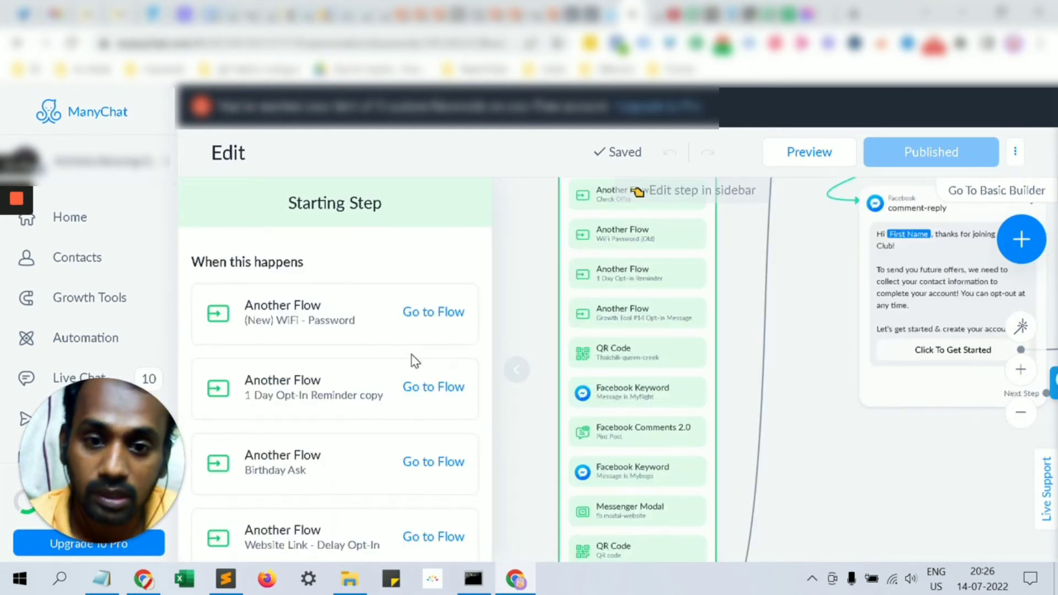
scroll(414, 363, "down", 5)
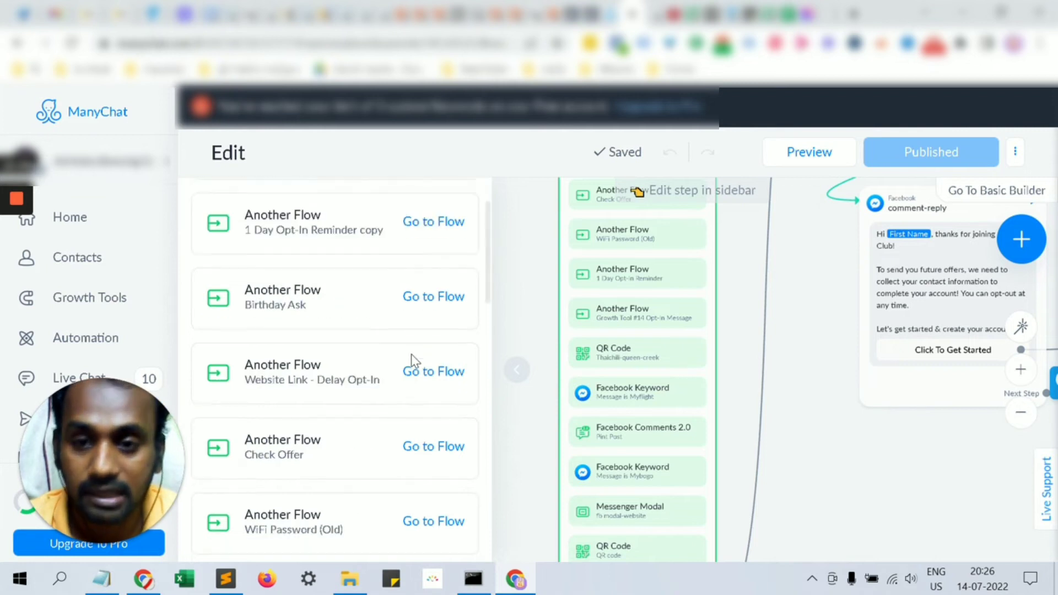
scroll(413, 361, "down", 6)
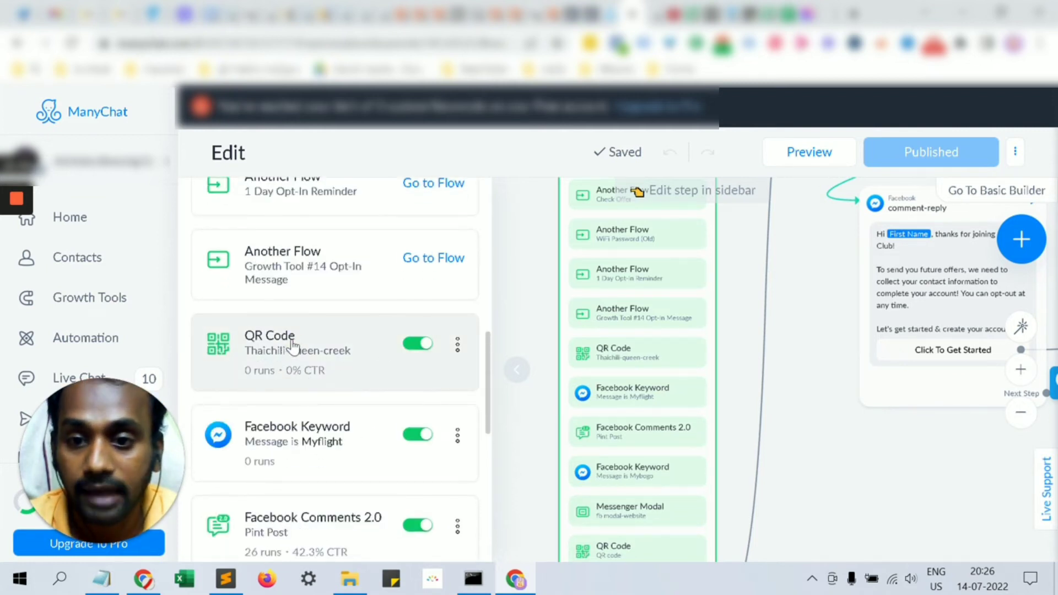
left_click(292, 346)
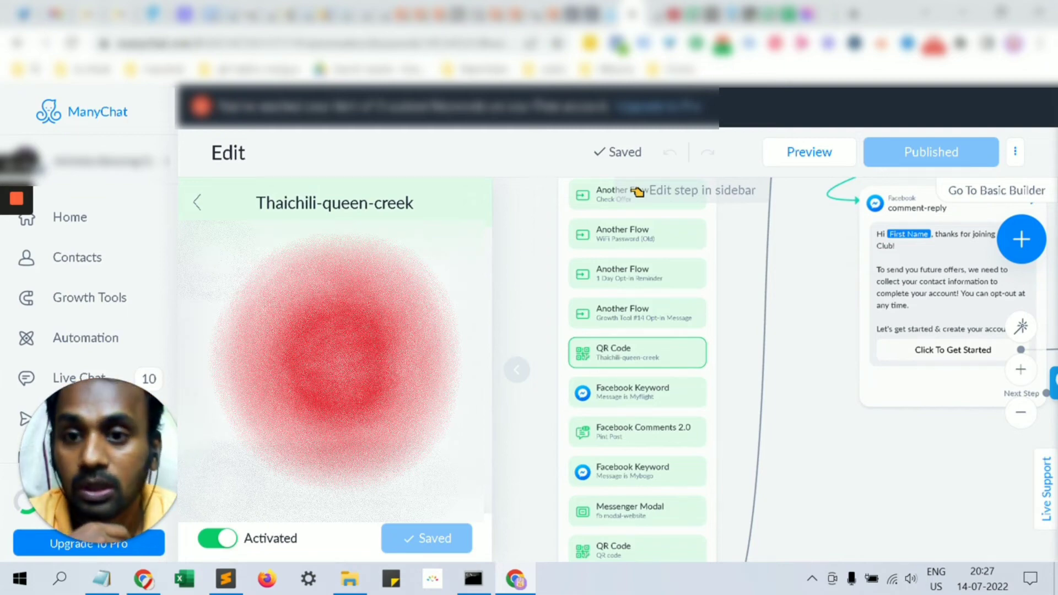
scroll(353, 375, "up", 1)
scroll(353, 374, "down", 2)
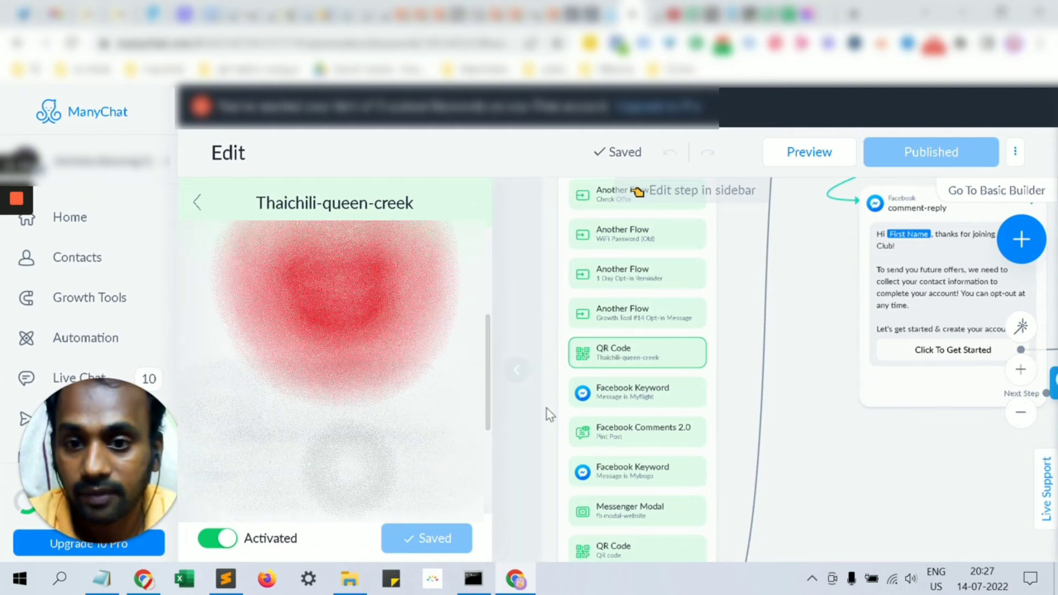
scroll(337, 375, "down", 3)
scroll(336, 374, "down", 3)
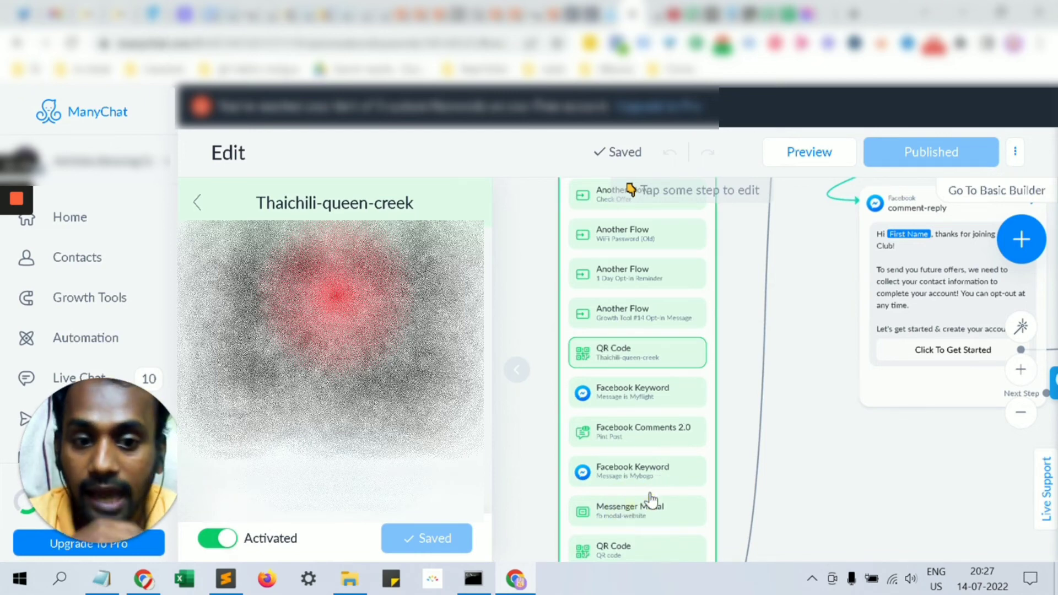
- Return to the starting step's triggers, open the fb modal-website Messenger Modal and show its preview
left_click(631, 490)
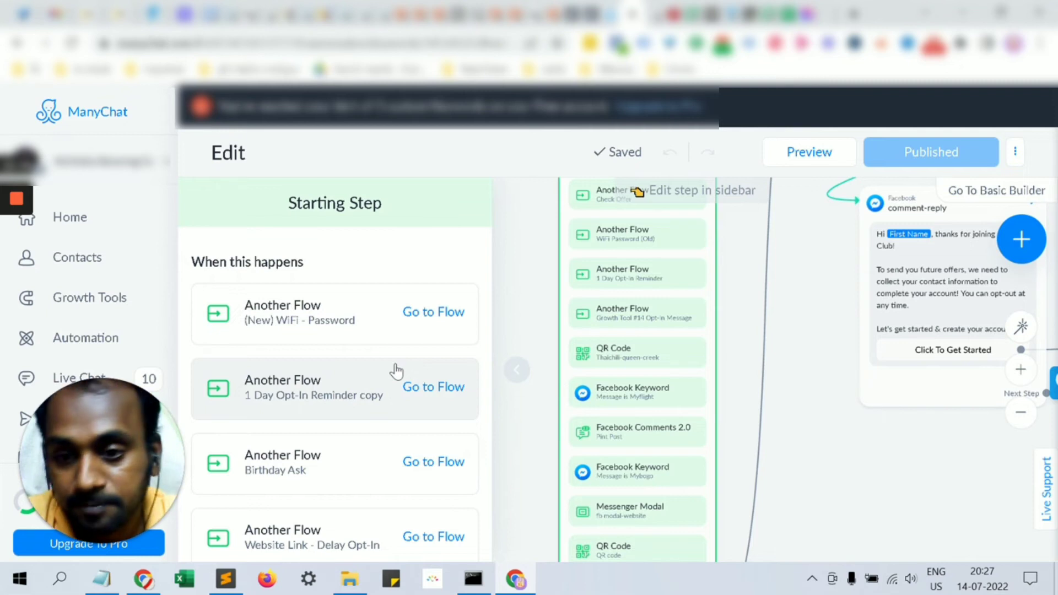
scroll(396, 371, "down", 15)
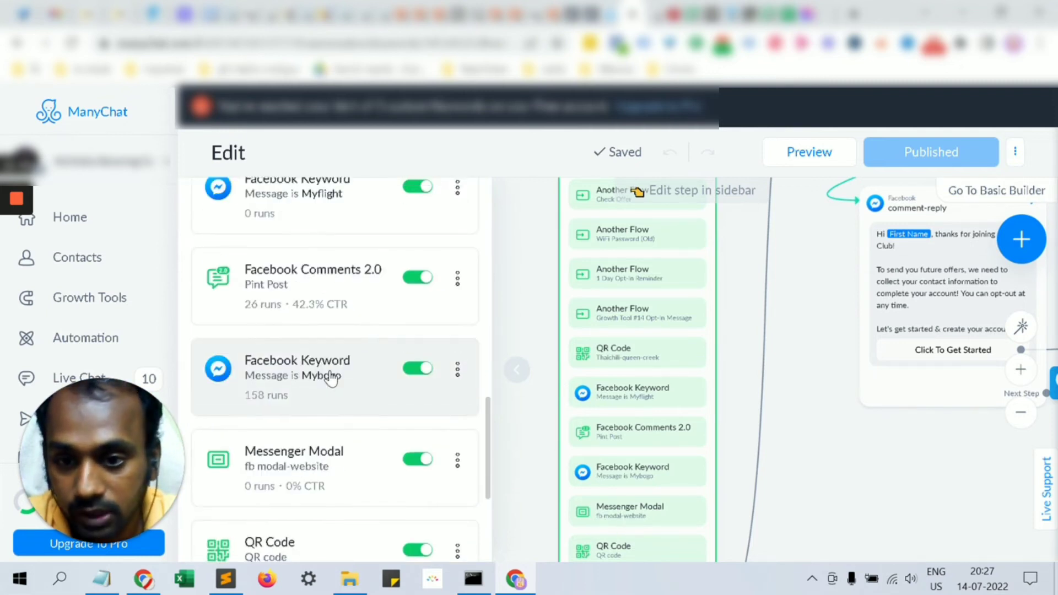
scroll(330, 380, "down", 2)
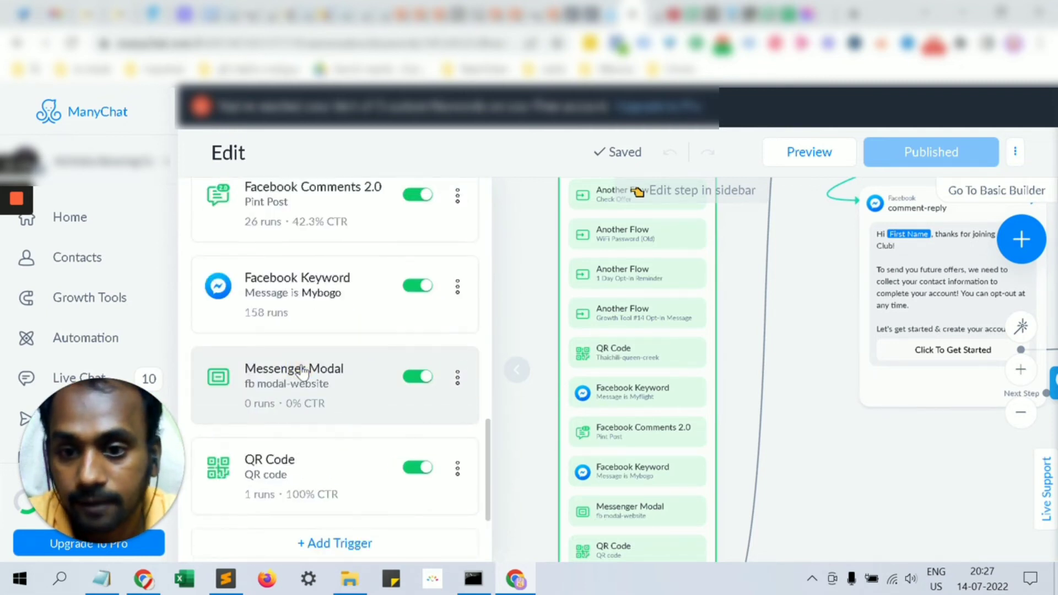
left_click(302, 373)
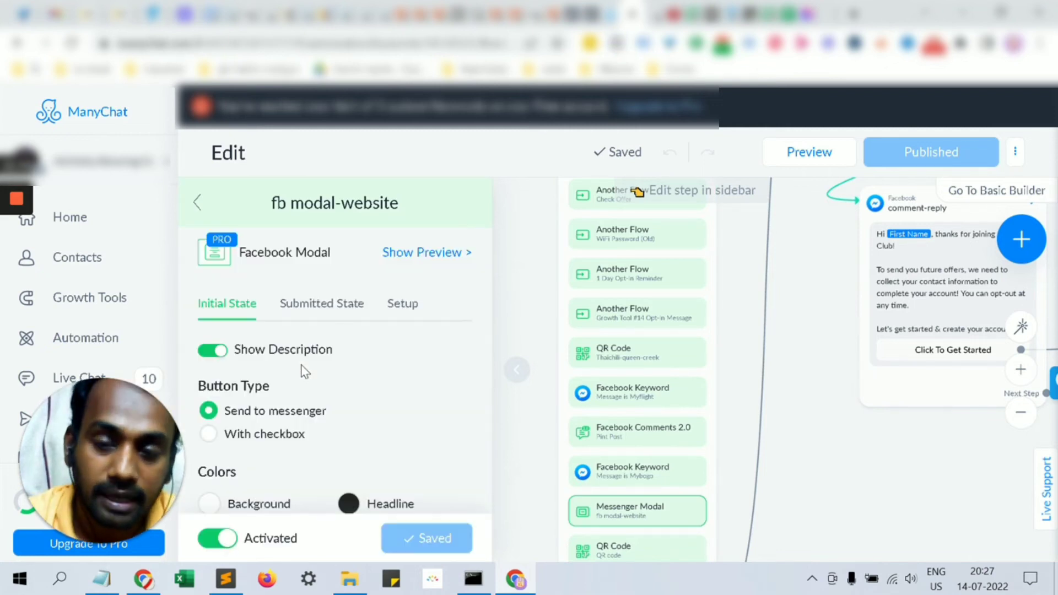
left_click(421, 253)
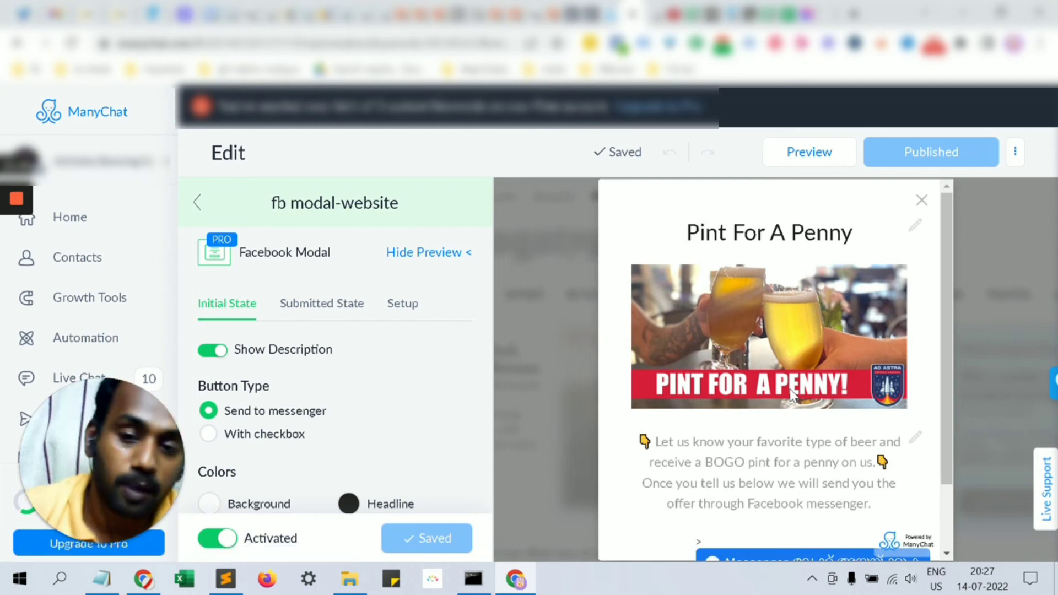
- Examine the Pint For A Penny modal preview down to its Messenger button, and look through the modal's setup settings
scroll(831, 414, "down", 2)
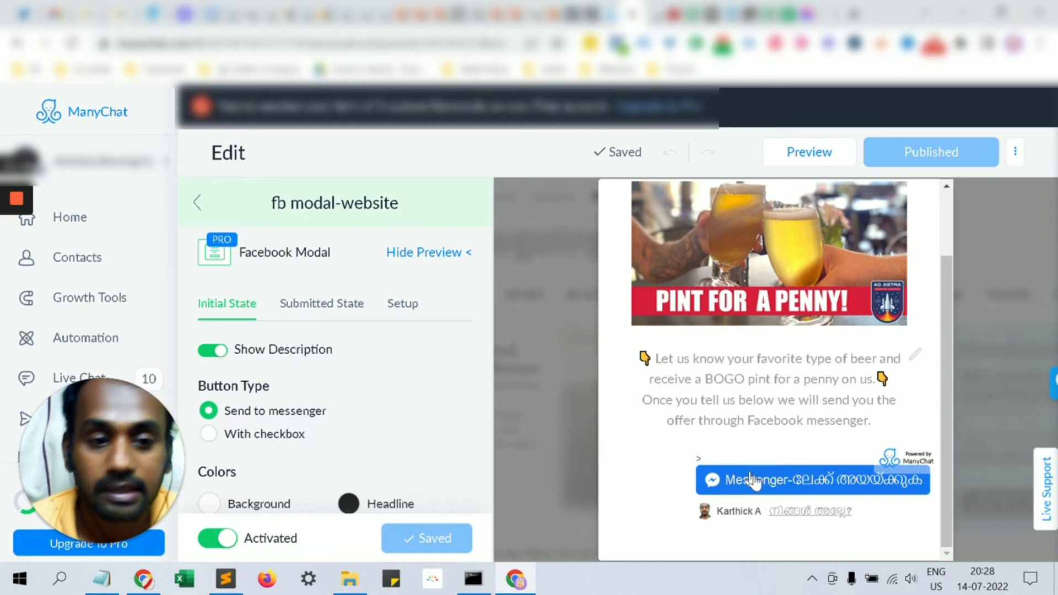
scroll(889, 250, "up", 2)
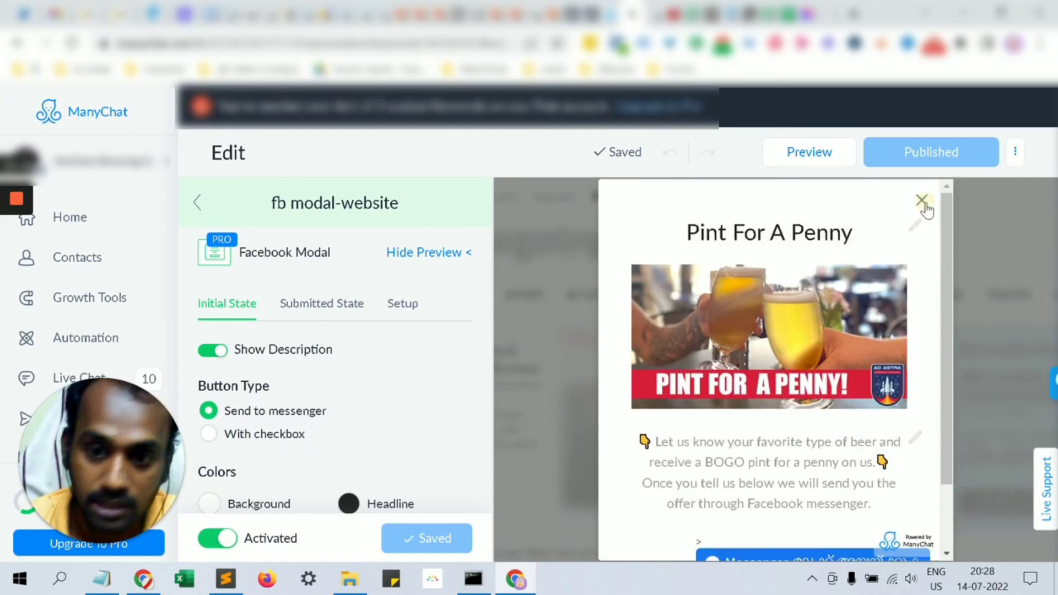
left_click(407, 305)
left_click(408, 306)
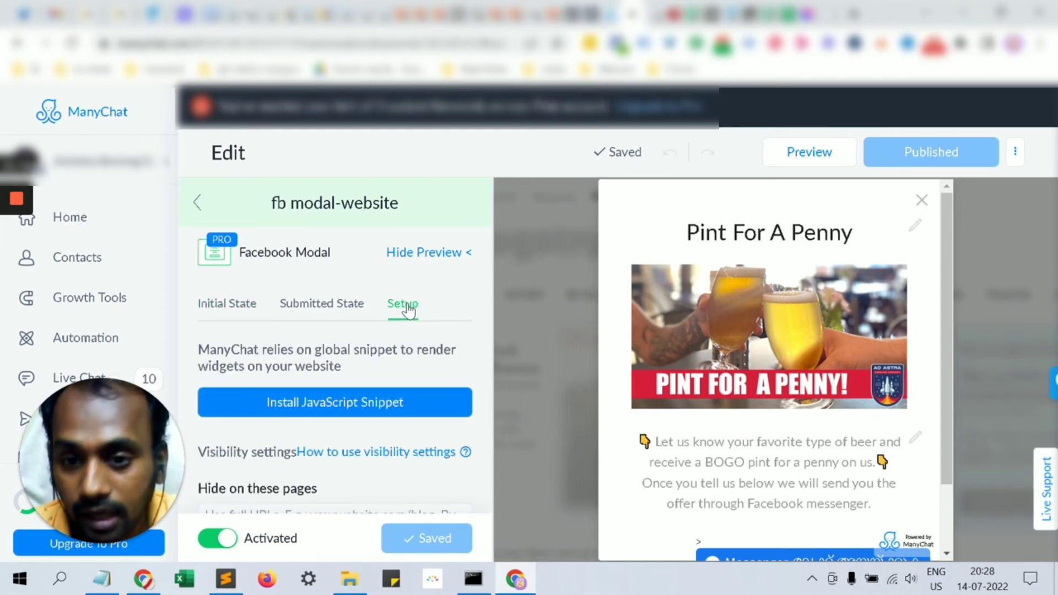
scroll(342, 339, "down", 3)
scroll(341, 339, "up", 3)
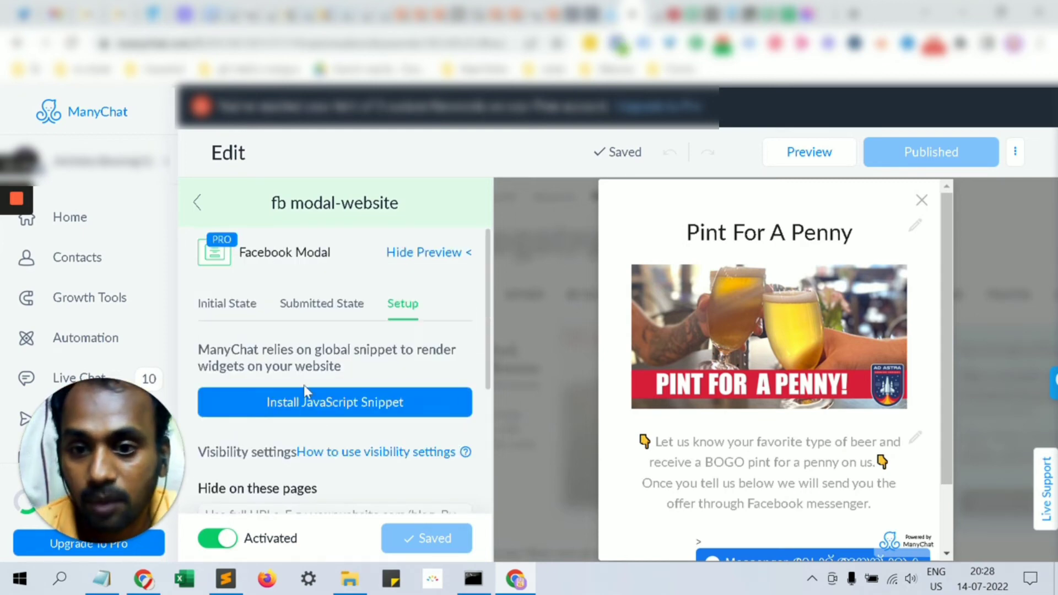
- Open the modal's JavaScript snippet installation, view the website authorization and proceed to the ManyChat snippet
left_click(317, 405)
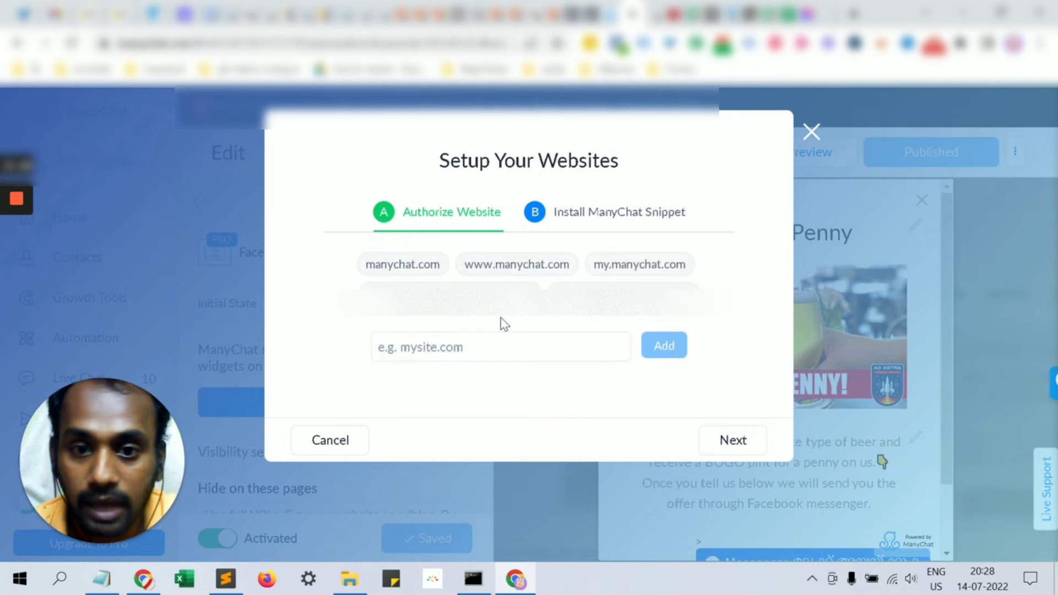
left_click(452, 347)
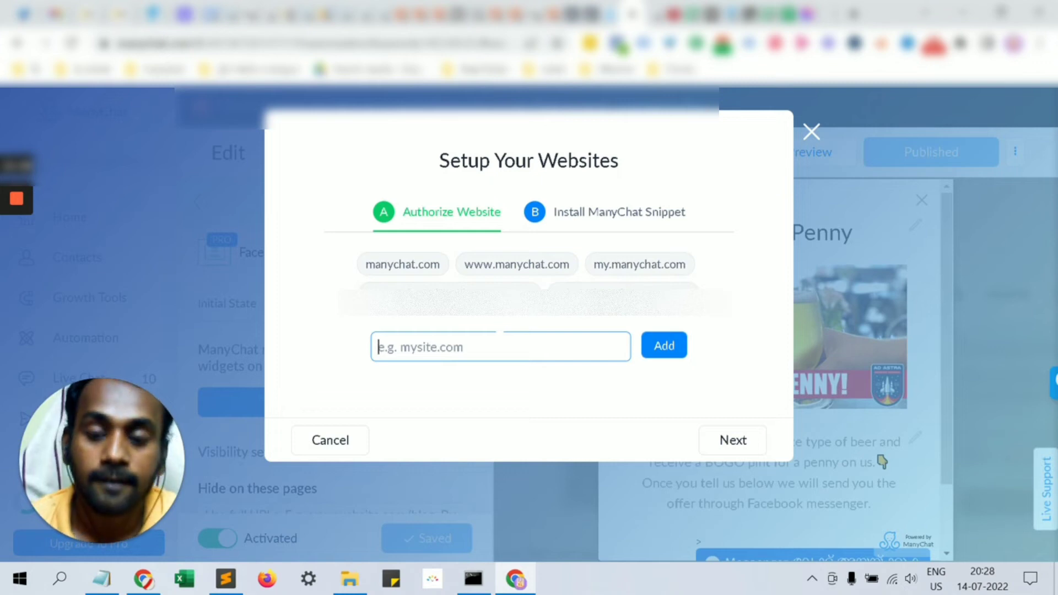
left_click(601, 219)
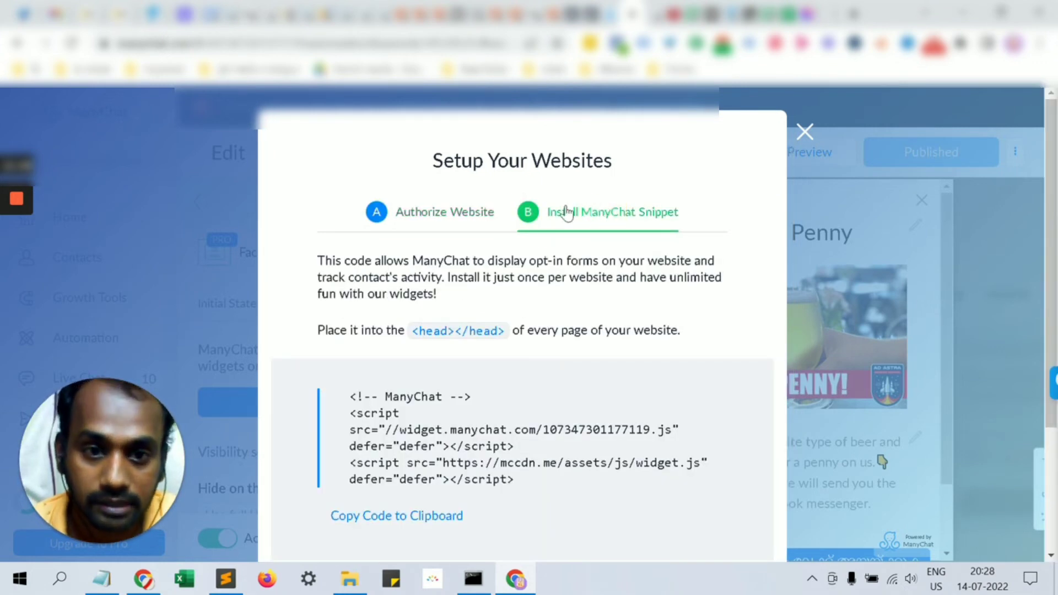
- Copy the ManyChat snippet code to the clipboard and close the website setup
scroll(617, 234, "down", 2)
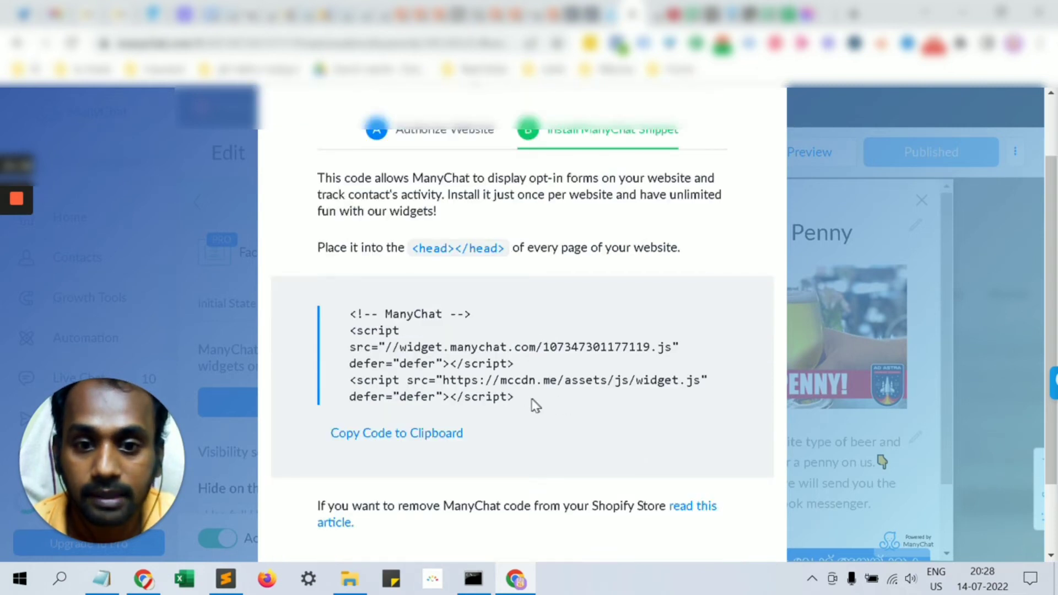
left_click_drag(514, 398, 449, 380)
left_click(425, 430)
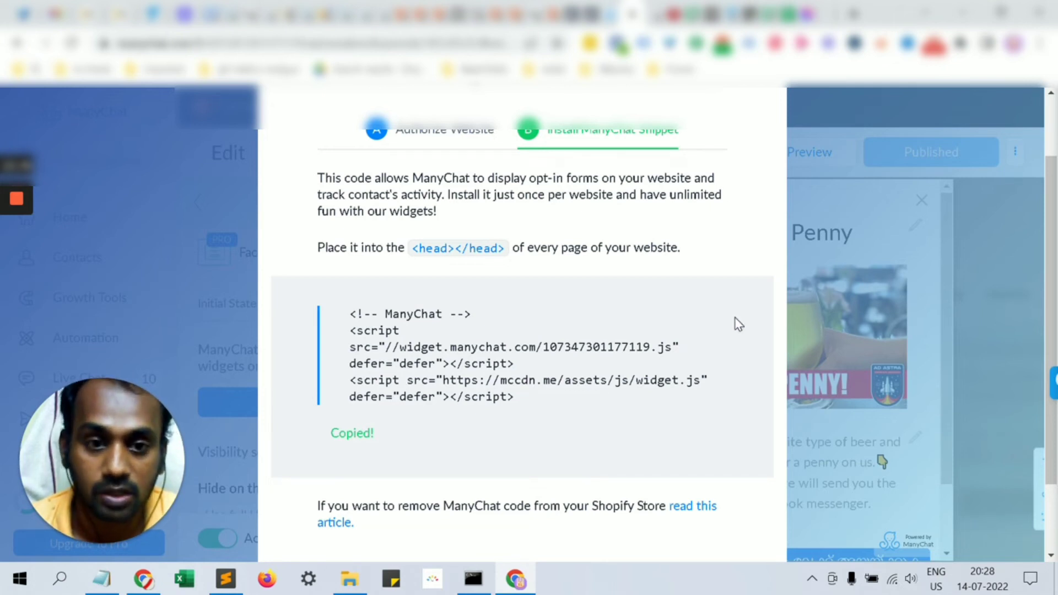
scroll(739, 324, "down", 2)
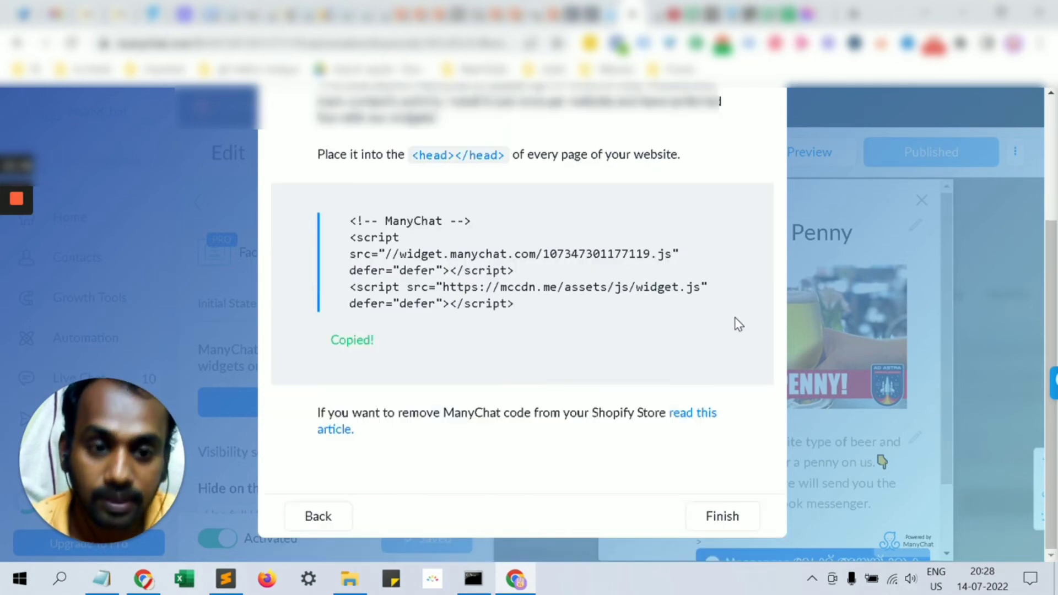
scroll(529, 362, "up", 3)
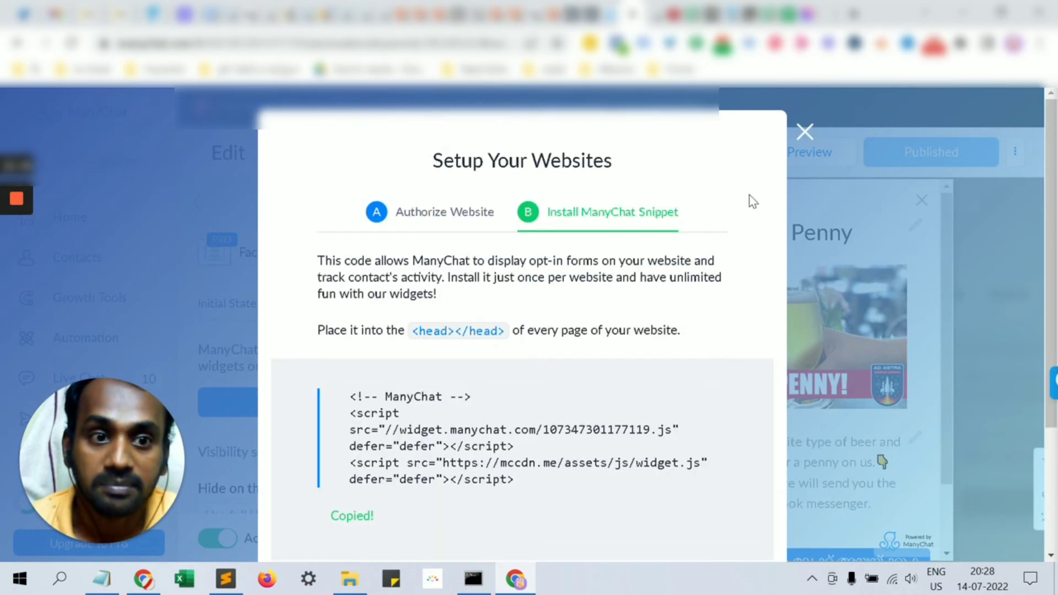
left_click(805, 131)
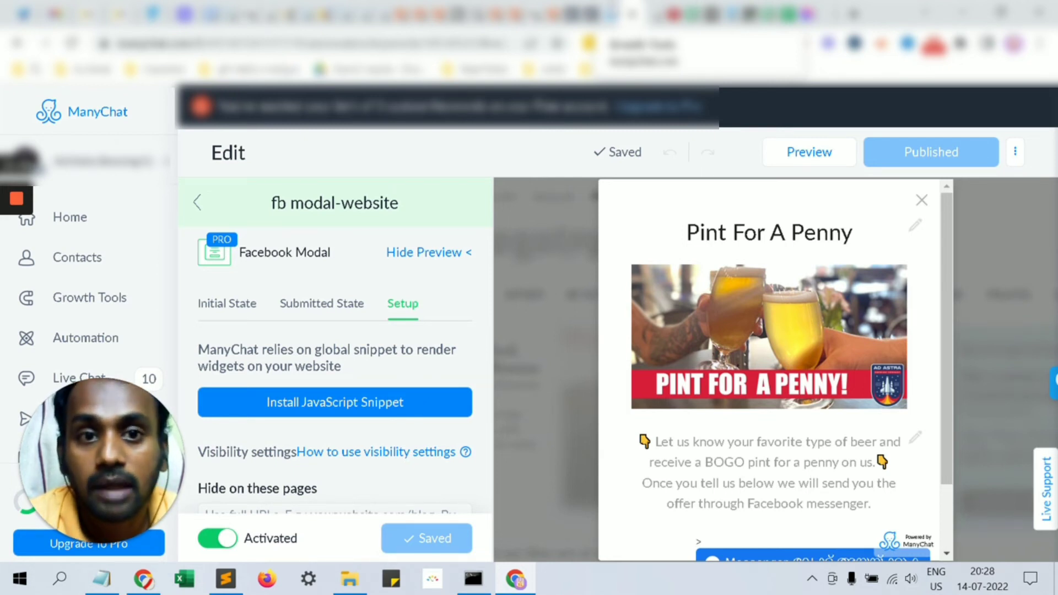
- Return from the fb modal-website settings to the flow's starting step
left_click(923, 200)
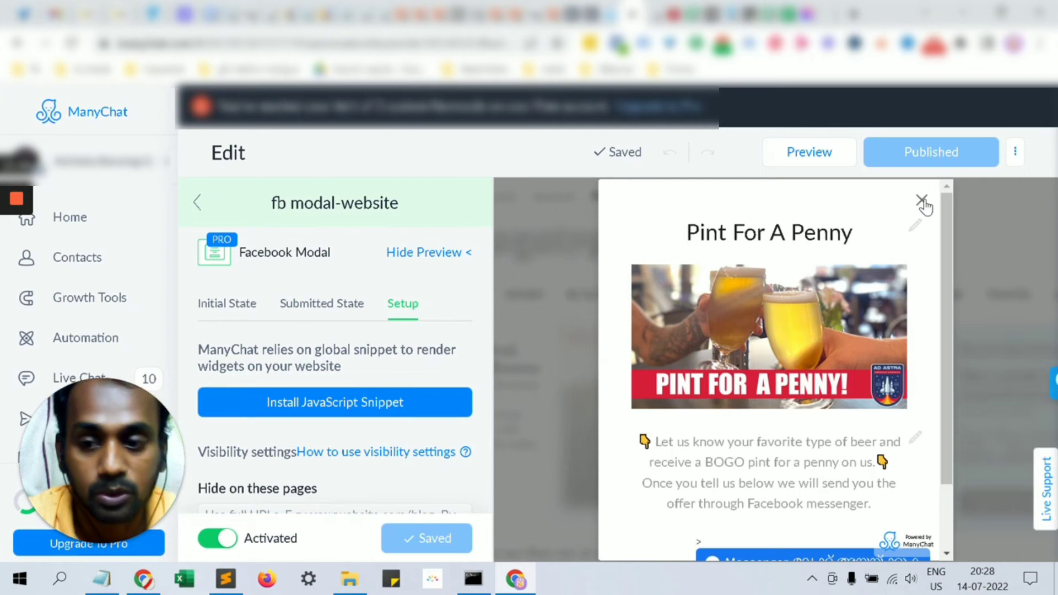
left_click(923, 201)
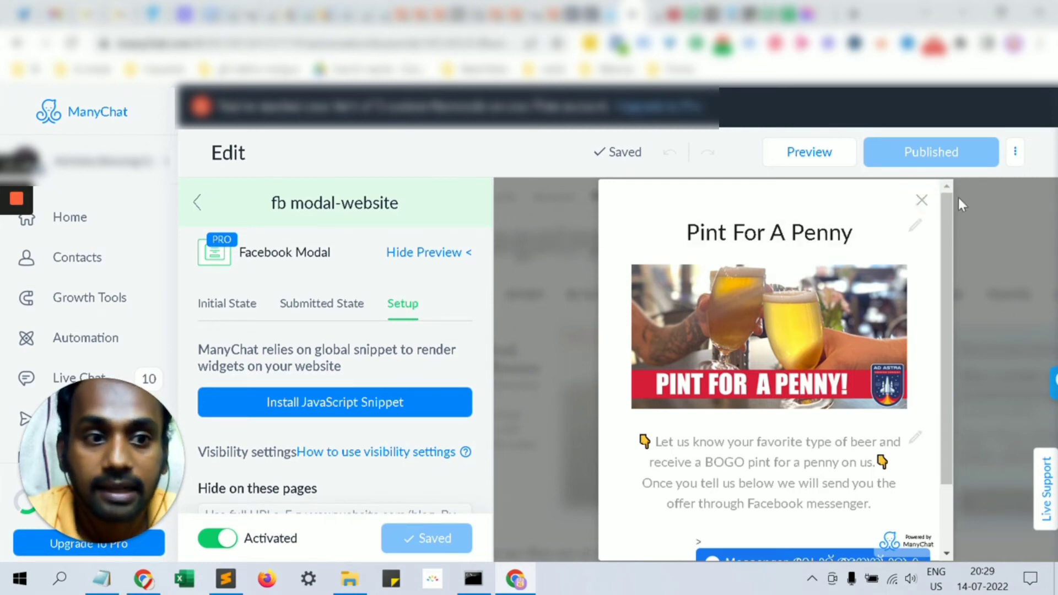
scroll(644, 361, "down", 2)
left_click(198, 203)
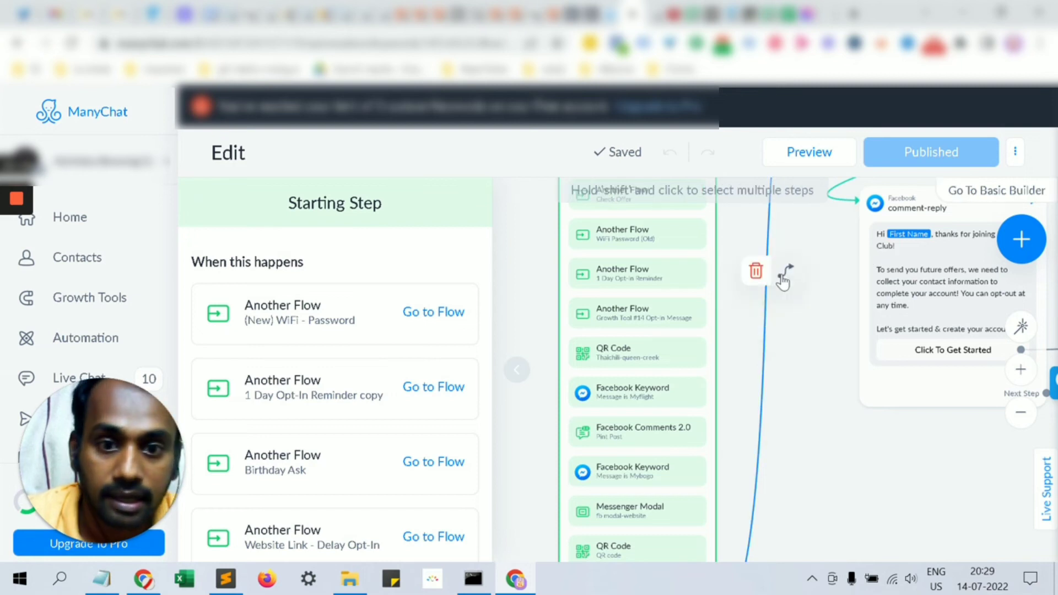
- Examine the flow's connected steps from the starting triggers through to the messages collecting email and phone number
scroll(726, 302, "down", 2)
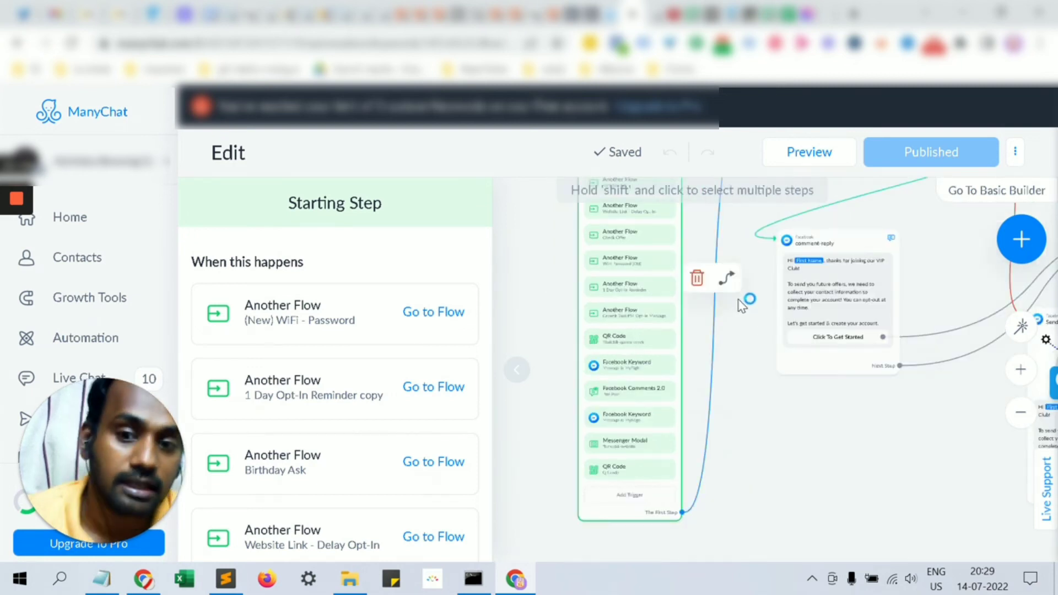
scroll(739, 341, "down", 2)
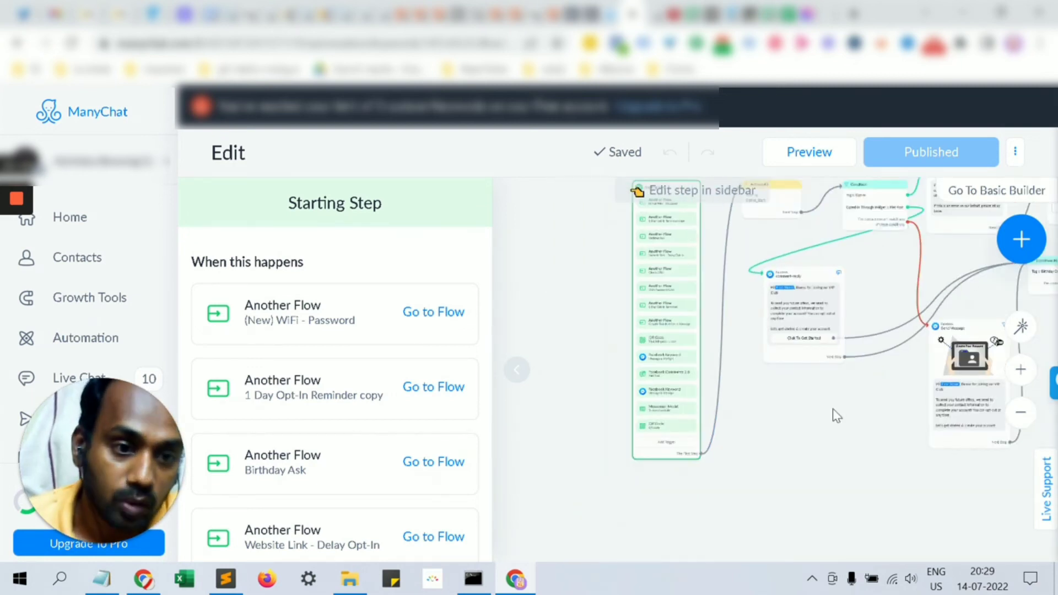
scroll(827, 408, "up", 2)
left_click_drag(734, 453, 586, 478)
left_click_drag(921, 397, 639, 411)
left_click_drag(837, 434, 657, 449)
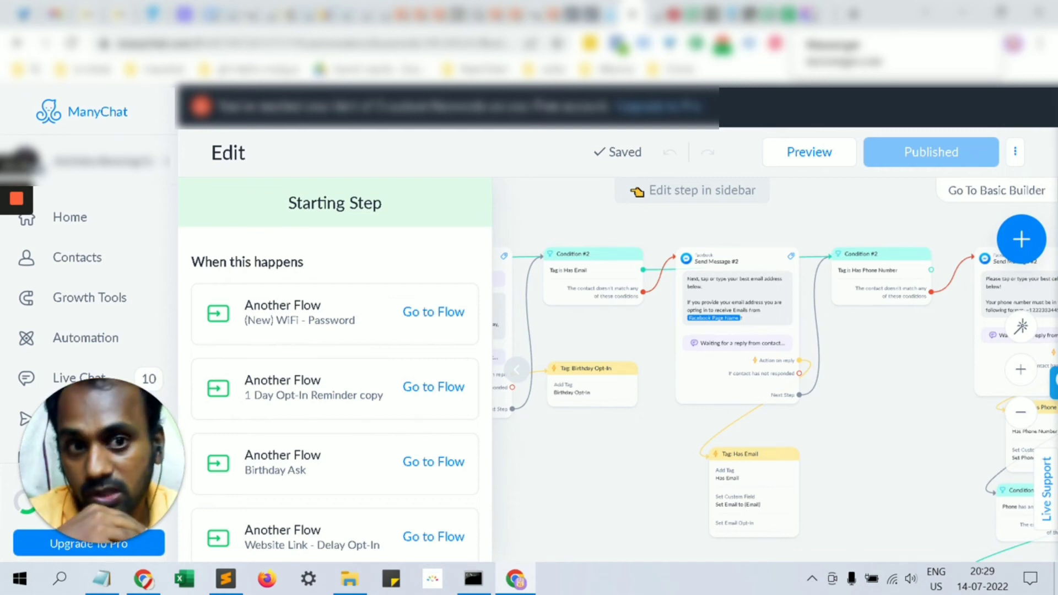
- Switch to the Messenger conversation with Ad Astra Brewing Company and examine the exchange from Get this Offer to the voucher
left_click(807, 15)
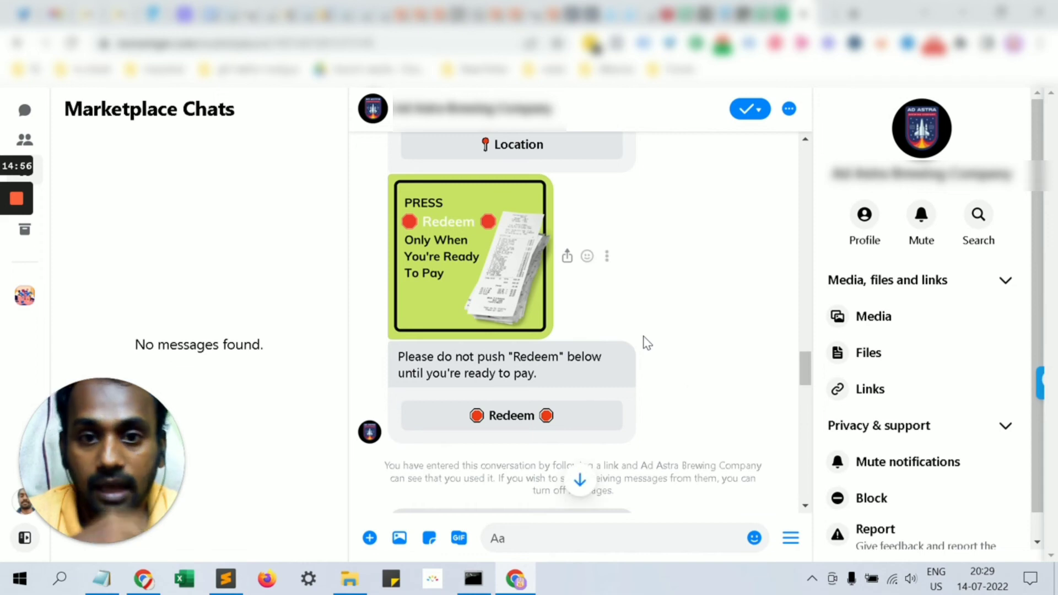
scroll(647, 343, "up", 10)
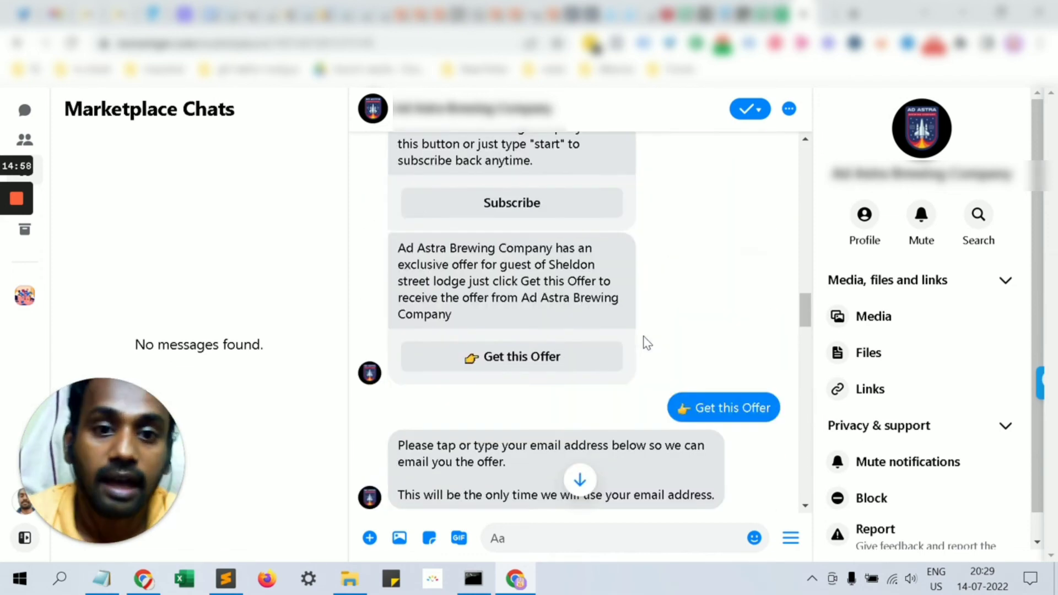
scroll(647, 343, "down", 2)
scroll(647, 343, "up", 2)
scroll(646, 343, "down", 1)
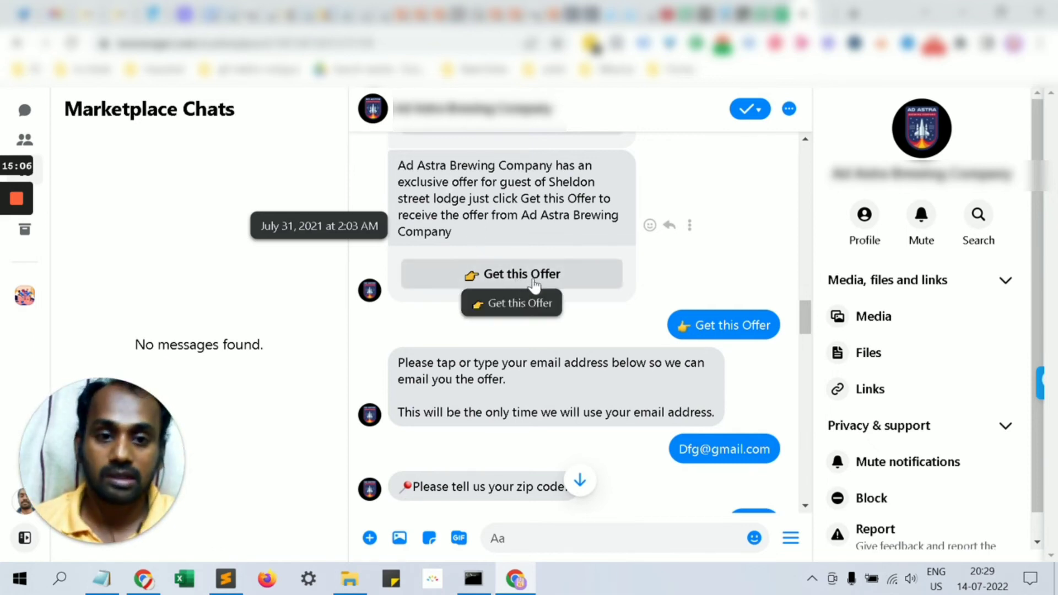
scroll(508, 355, "down", 1)
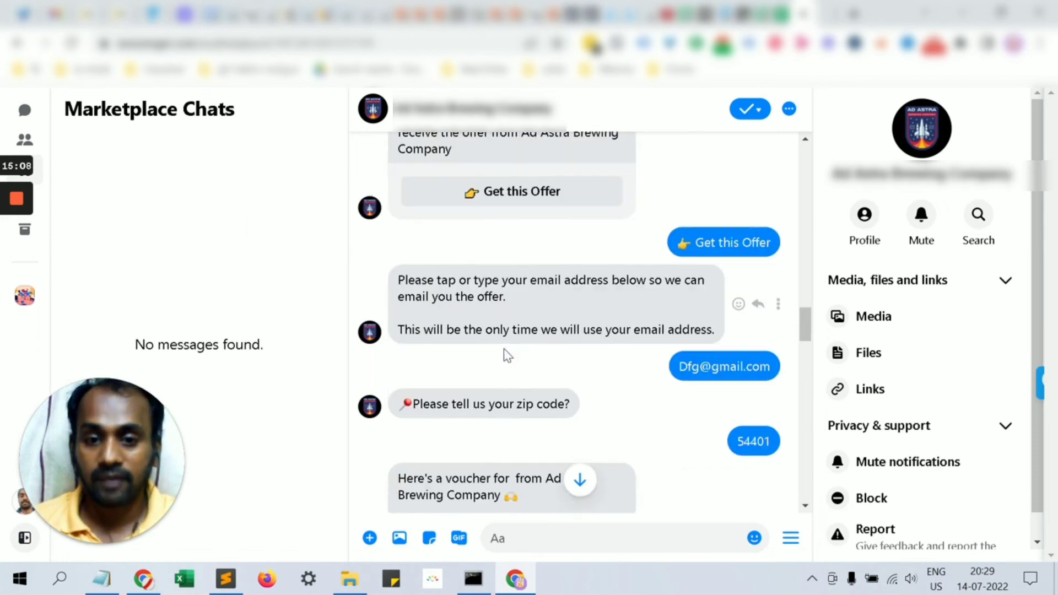
scroll(507, 355, "down", 1)
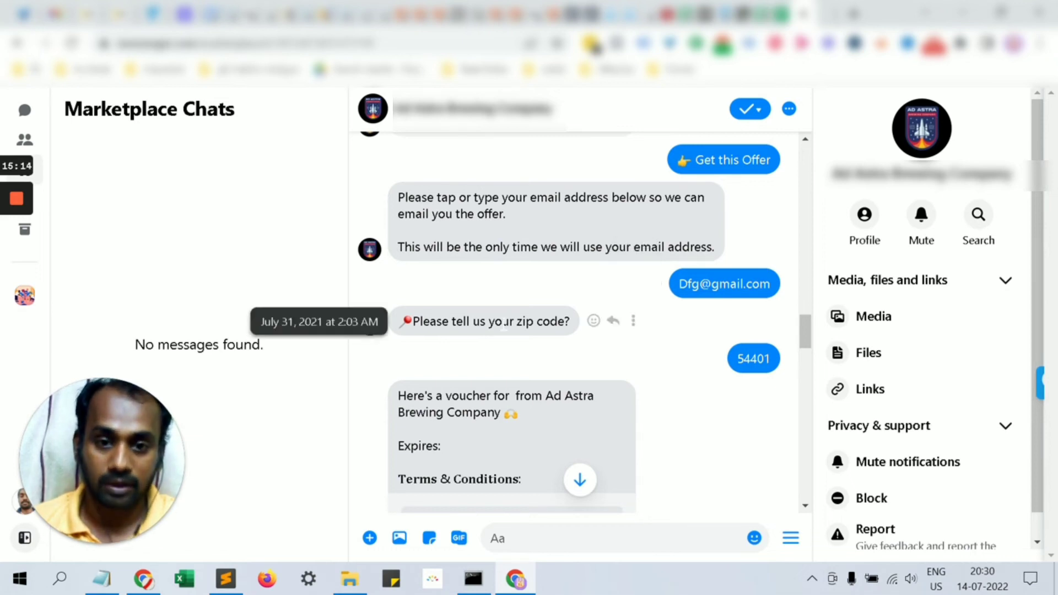
scroll(567, 356, "down", 1)
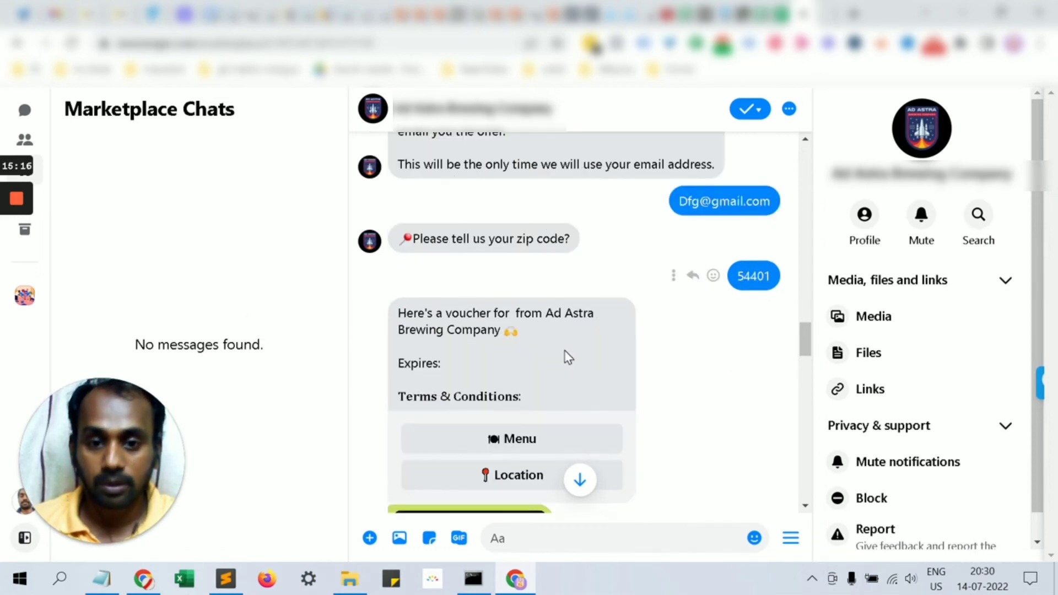
scroll(485, 339, "down", 1)
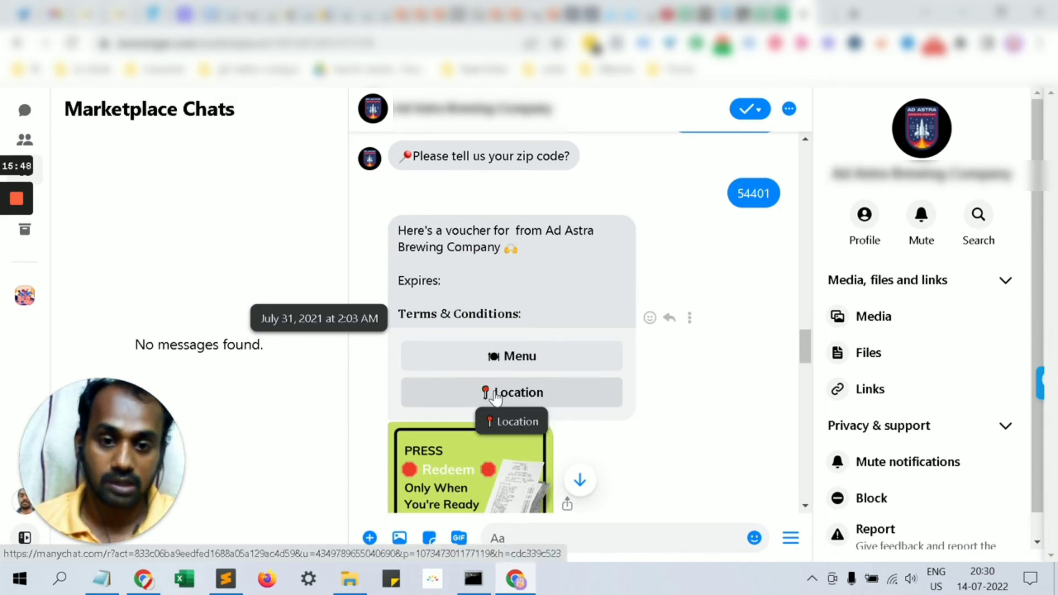
- Open the voucher's Location and Menu links, returning to the Messenger conversation after each
left_click(496, 393)
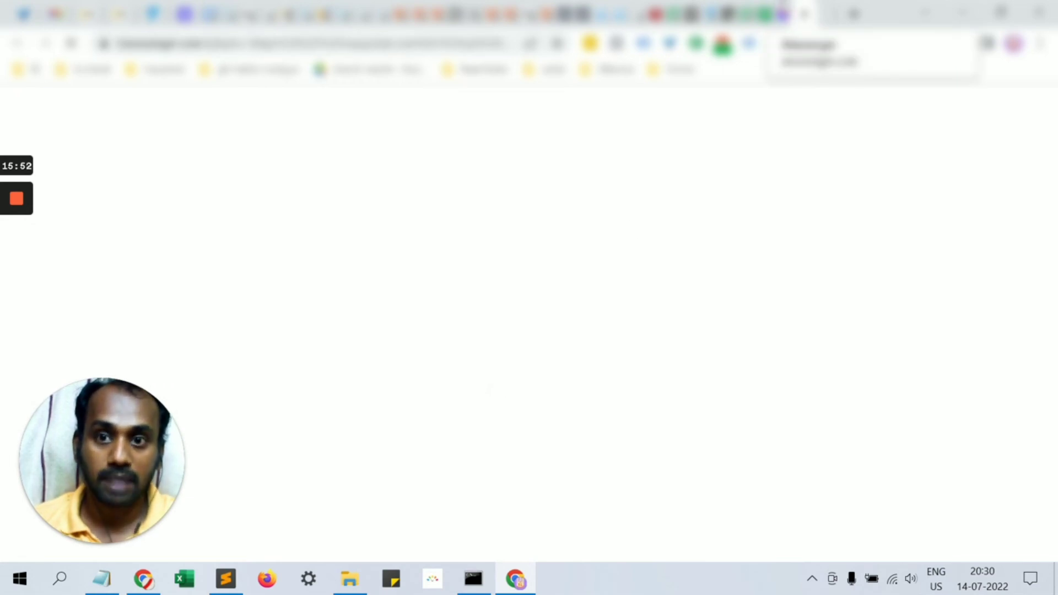
left_click(785, 12)
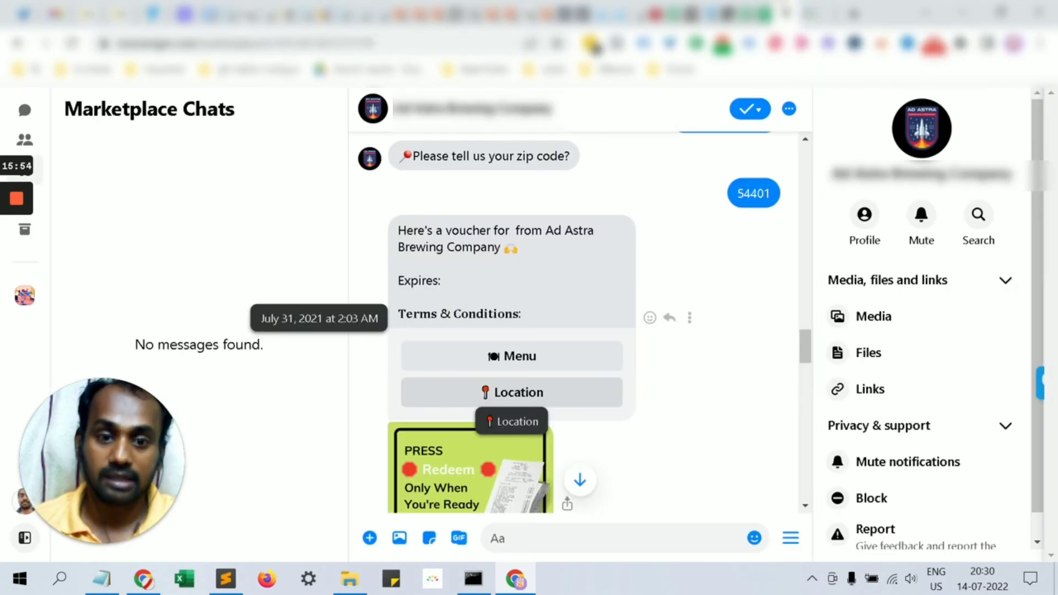
left_click(524, 356)
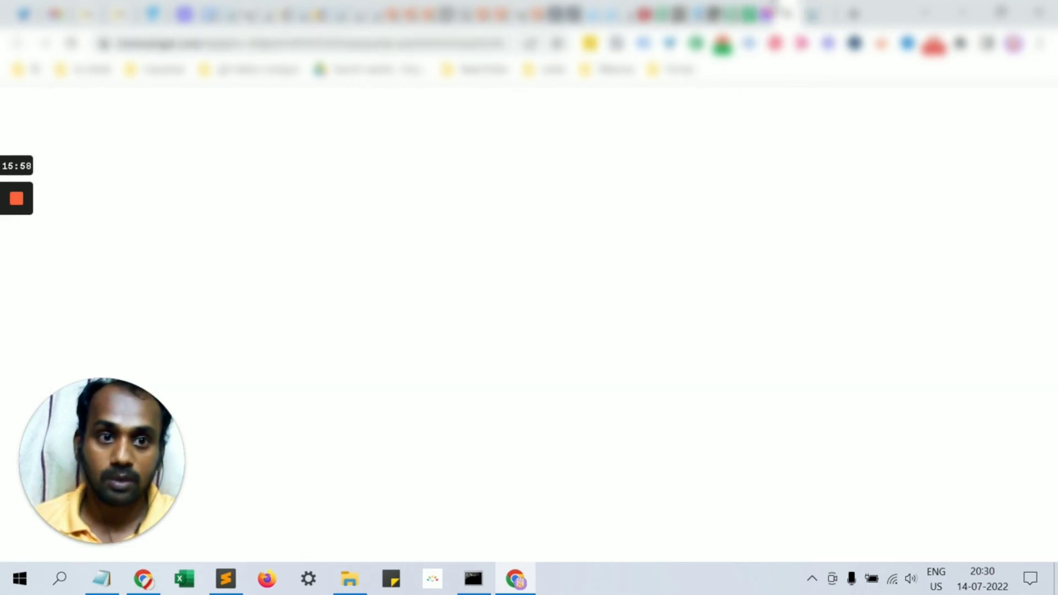
left_click(787, 13)
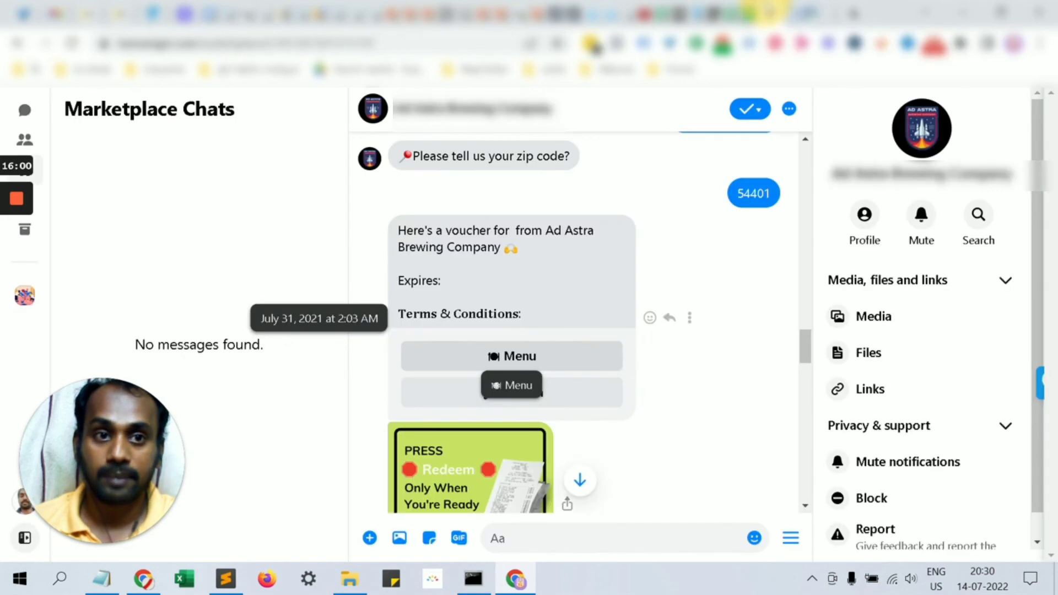
- Examine the voucher's Redeem image and message, down to the next exclusive offer message
scroll(581, 274, "down", 3)
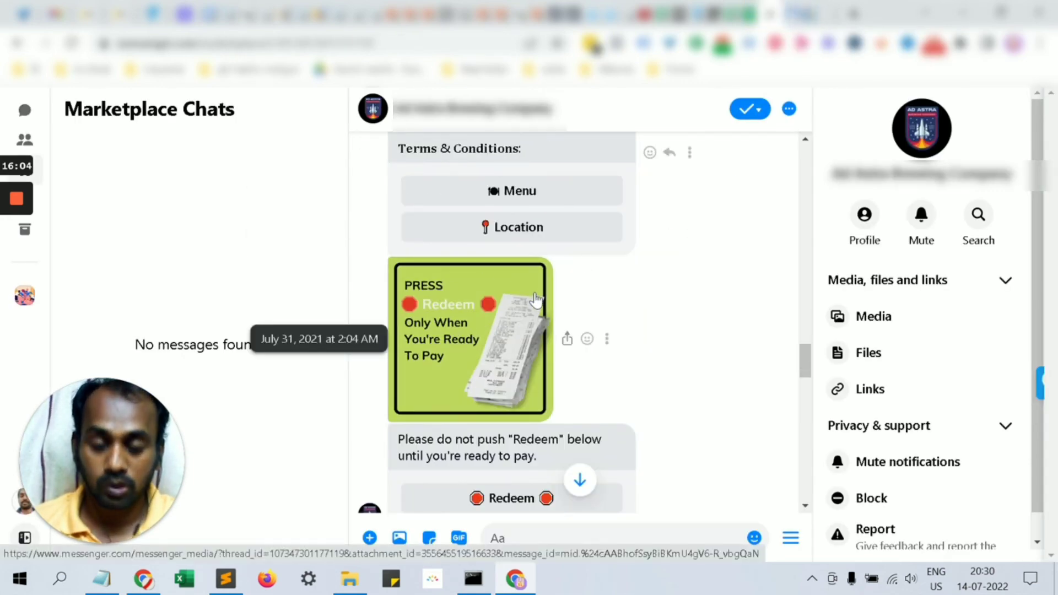
scroll(499, 295, "down", 1)
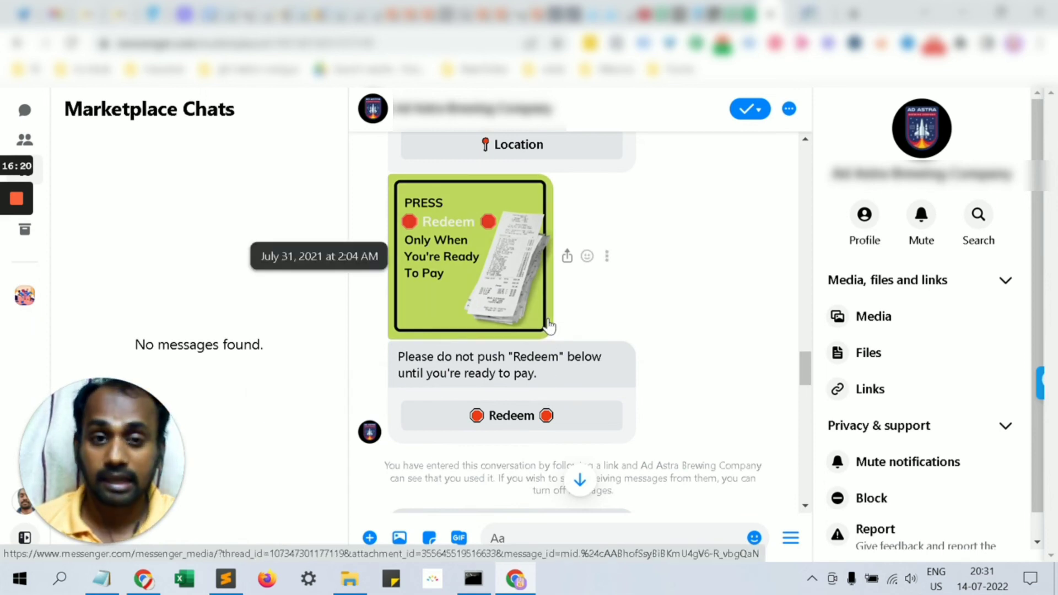
scroll(554, 317, "down", 2)
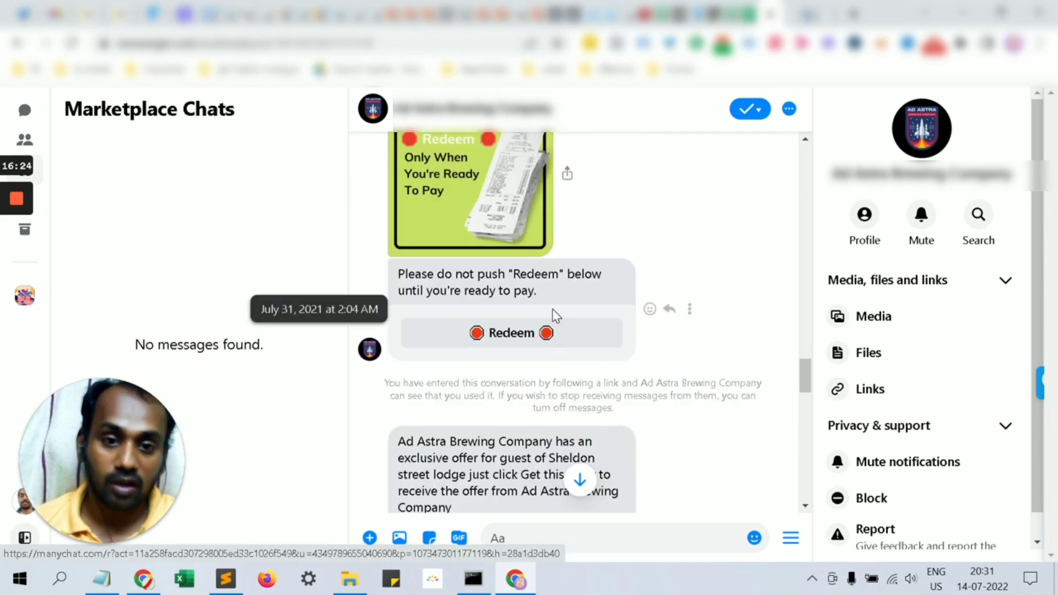
scroll(554, 317, "down", 2)
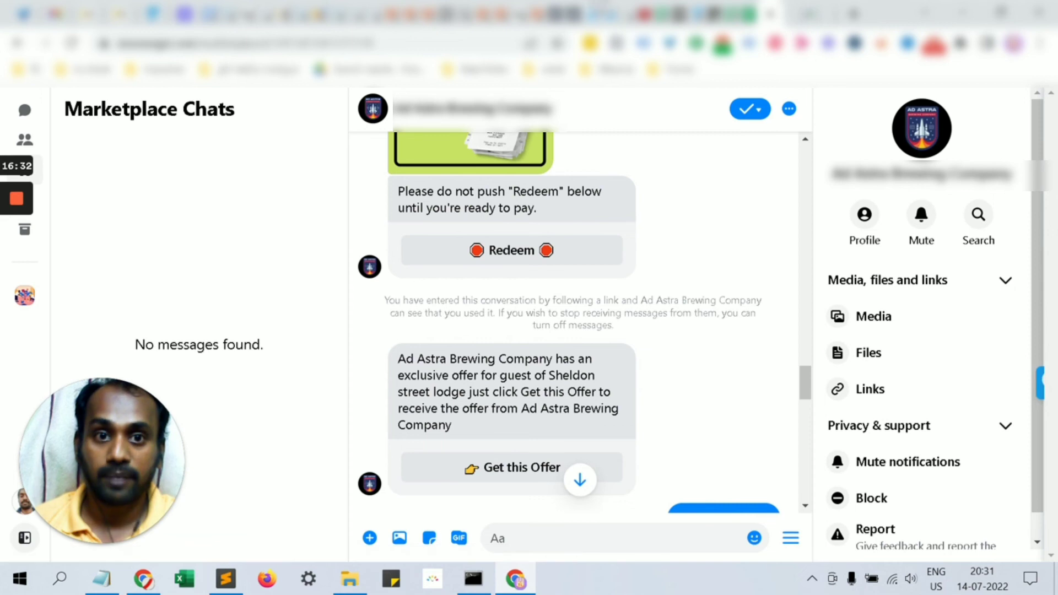
- Switch back to ManyChat and bring up the Opt-In (Start) 2020 flow in the editor
left_click(596, 14)
scroll(864, 195, "down", 1)
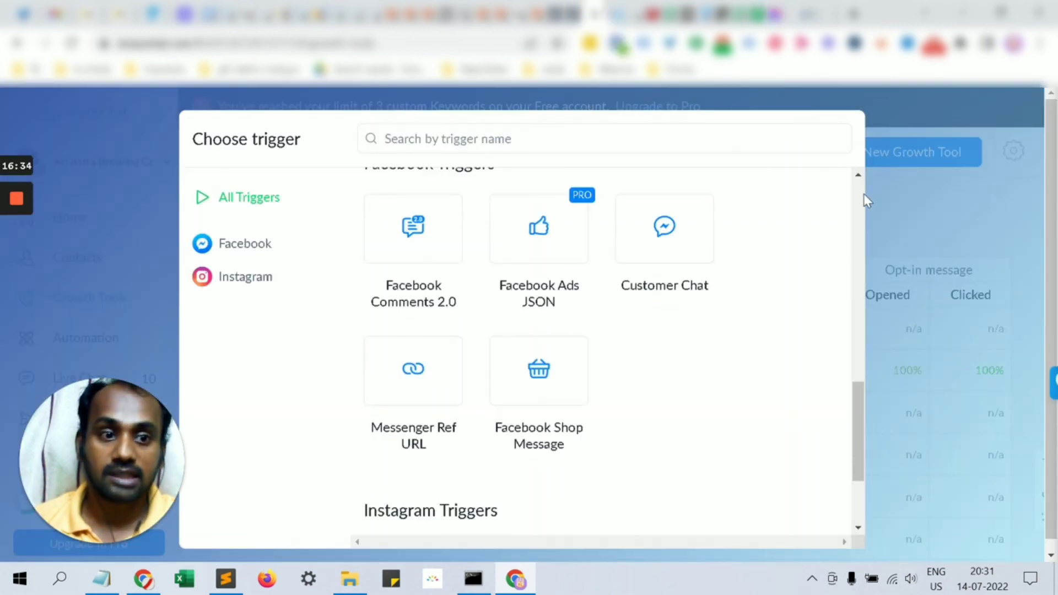
left_click(615, 13)
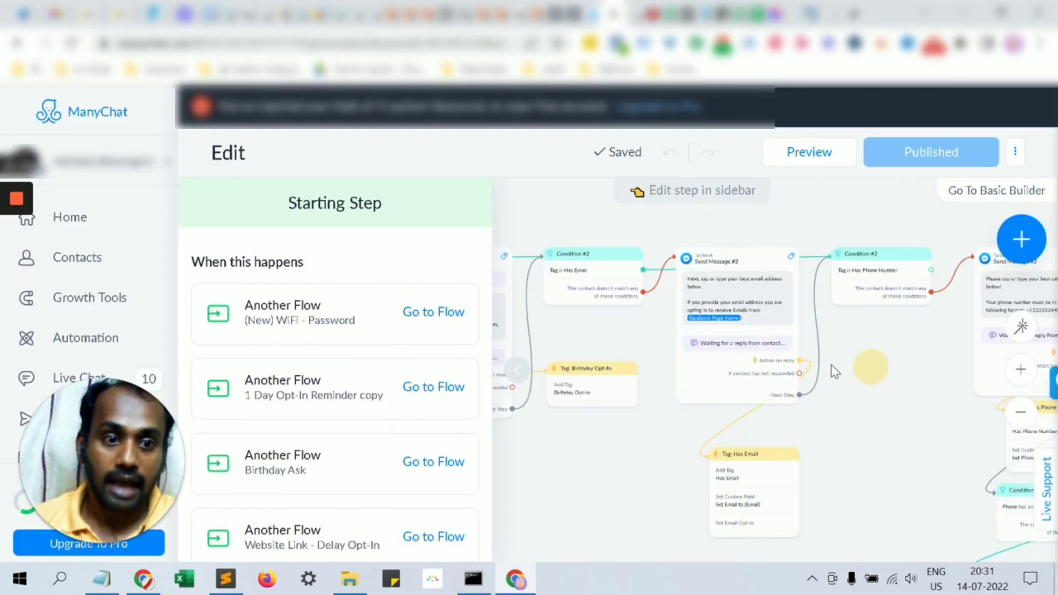
- Examine the opt-in flow from the email and phone number requests through to the Give Wifi Password, Wifi tag condition and Smart Delay steps
scroll(831, 365, "right", 10)
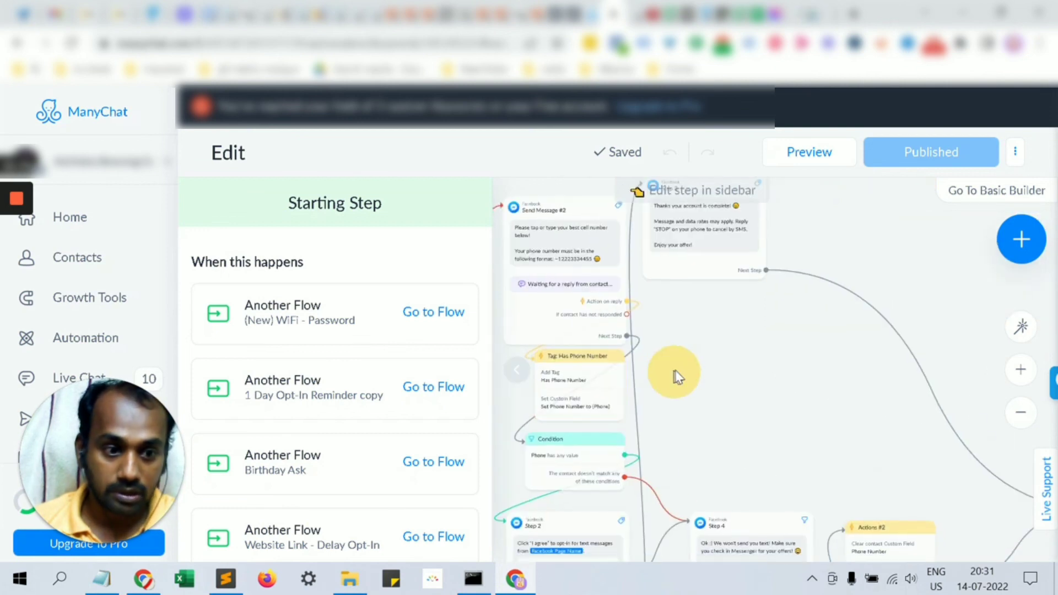
left_click_drag(869, 386, 571, 313)
left_click_drag(787, 312, 474, 277)
left_click_drag(778, 296, 487, 208)
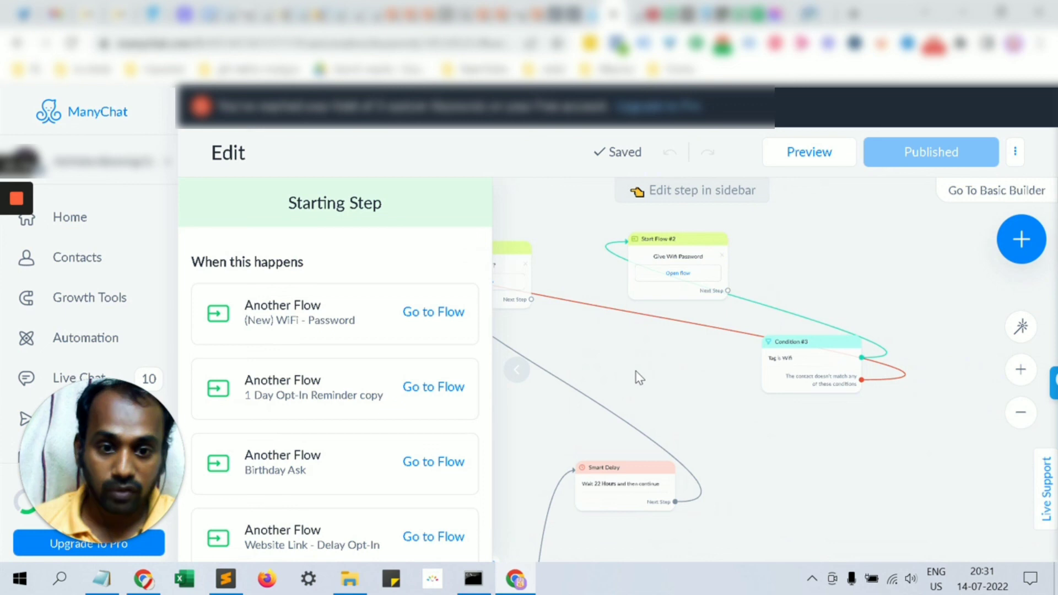
scroll(639, 379, "up", 2)
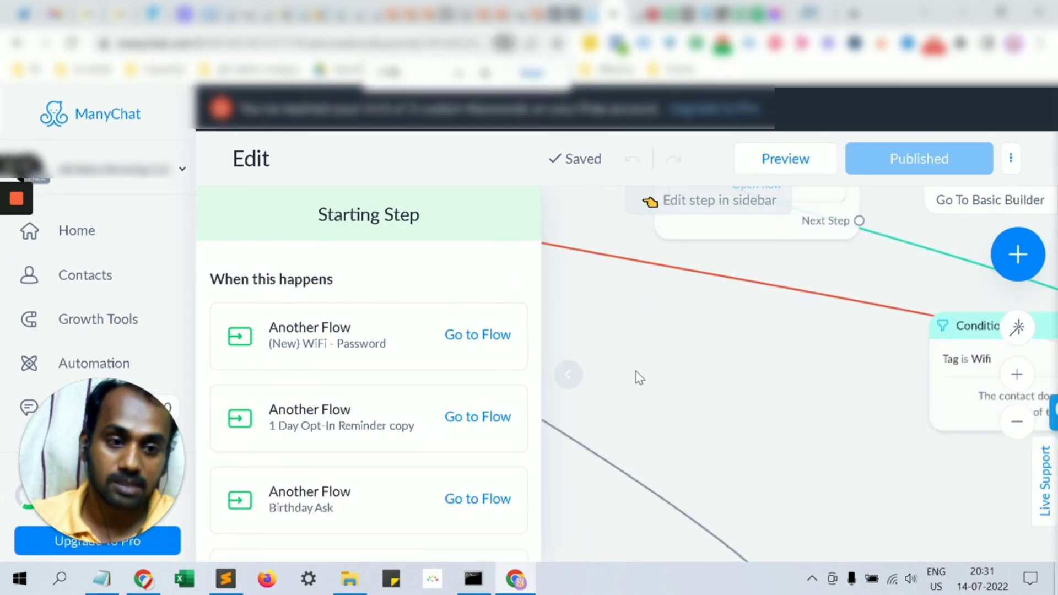
scroll(640, 378, "down", 3)
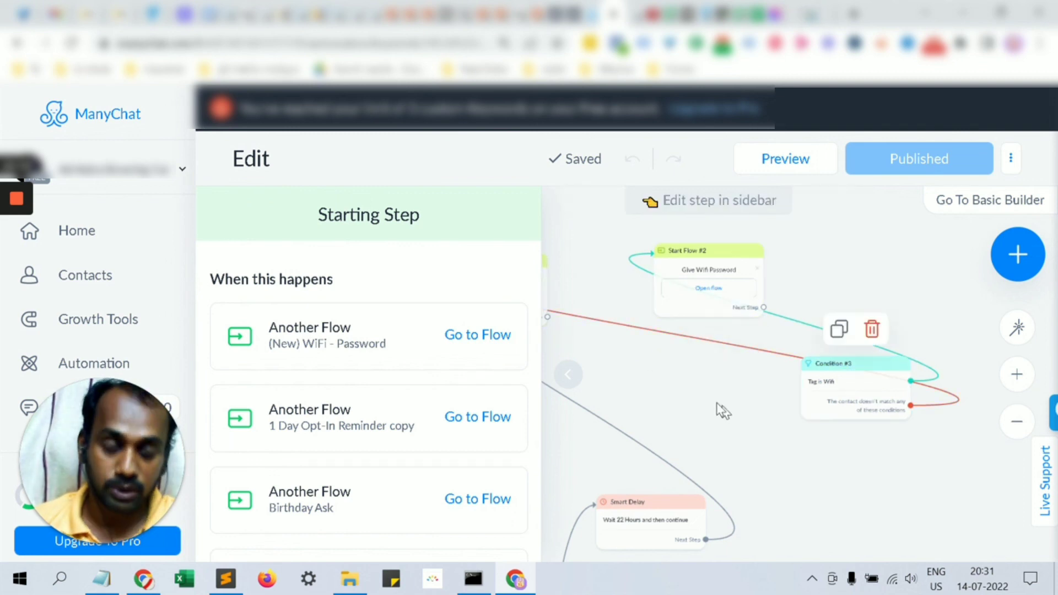
- Trace the flow back from the Offer 1 step through the Actions and text message opt-in steps to an overview of the earlier messages
left_click_drag(674, 396, 850, 396)
left_click_drag(650, 440, 811, 439)
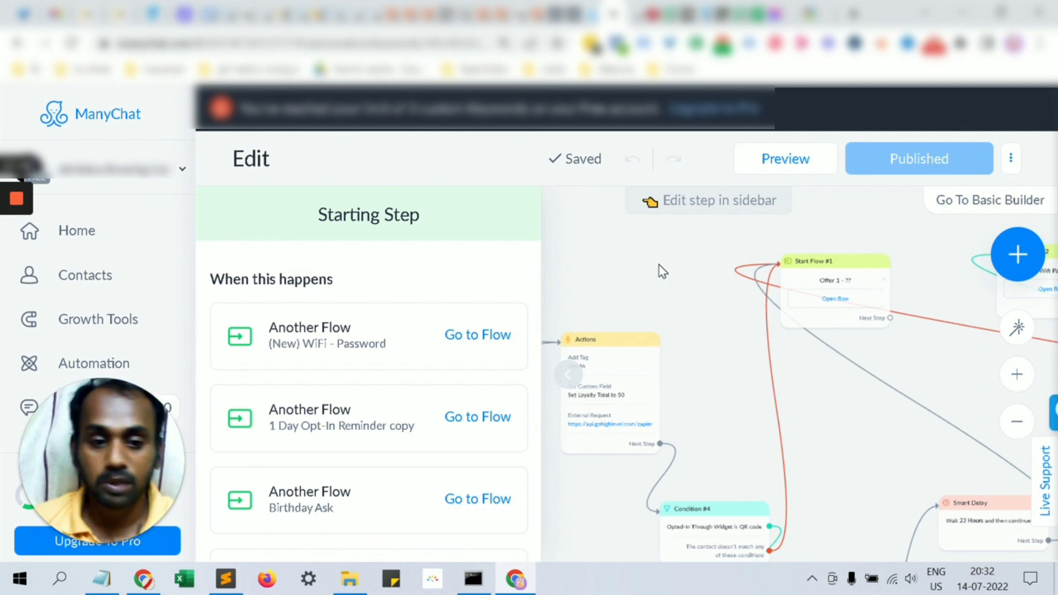
left_click_drag(631, 266, 824, 274)
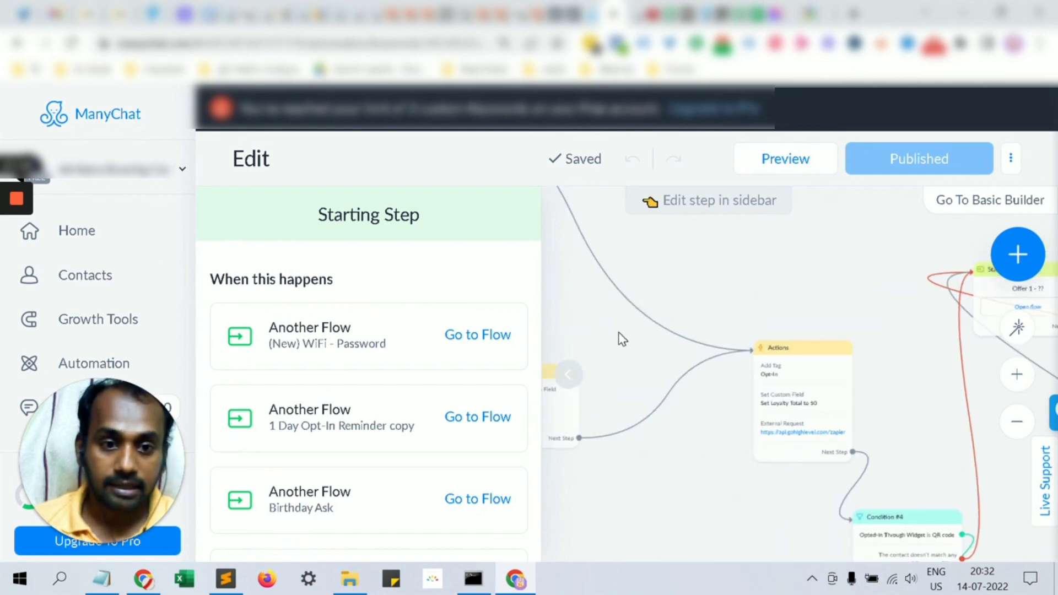
left_click_drag(706, 338, 846, 341)
left_click_drag(656, 307, 904, 309)
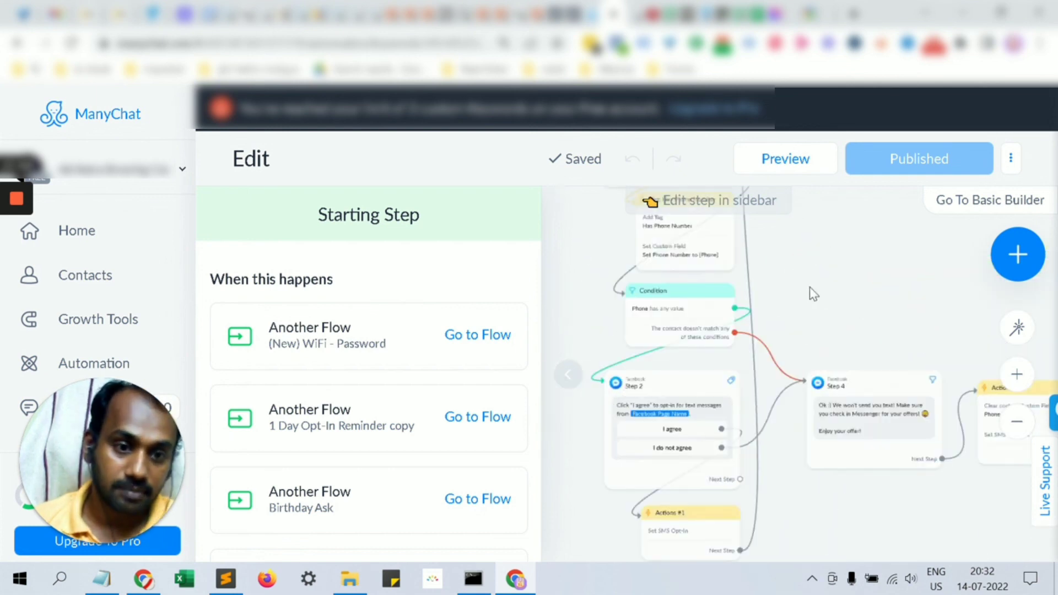
scroll(812, 286, "down", 1)
scroll(813, 281, "down", 3)
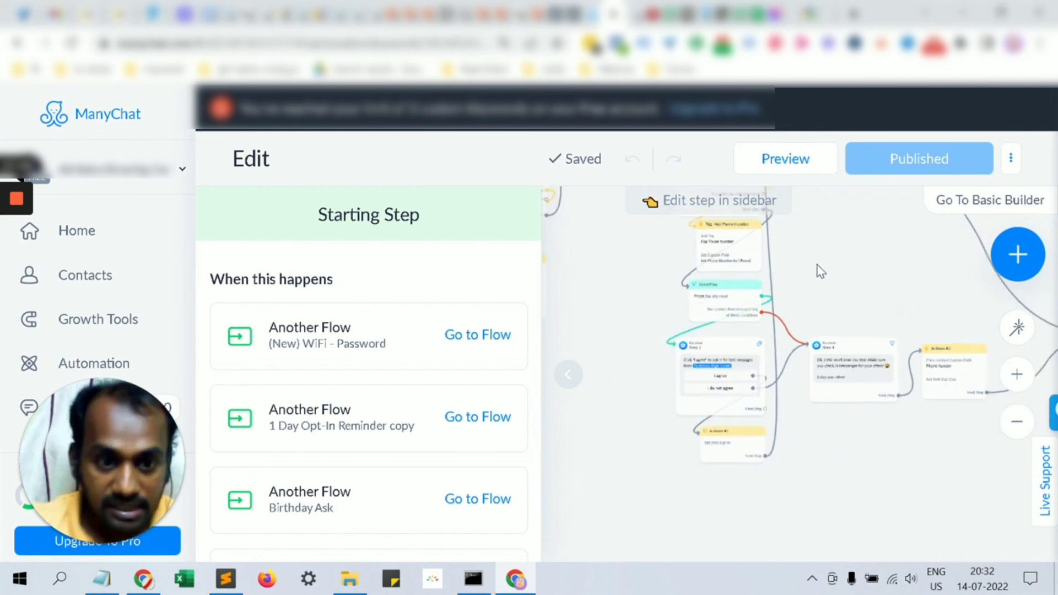
scroll(641, 389, "down", 2)
left_click_drag(639, 385, 789, 435)
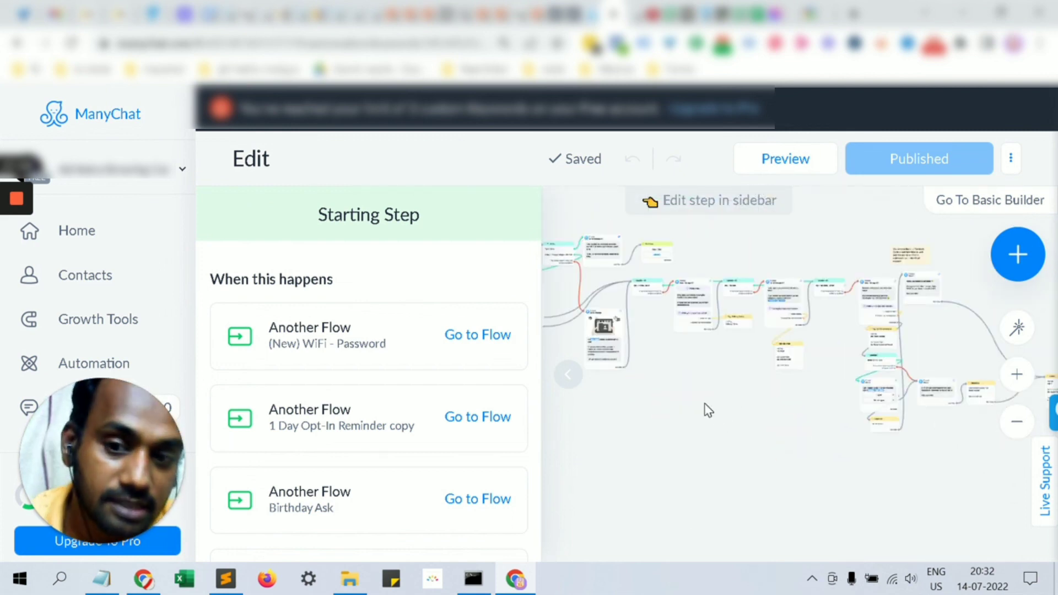